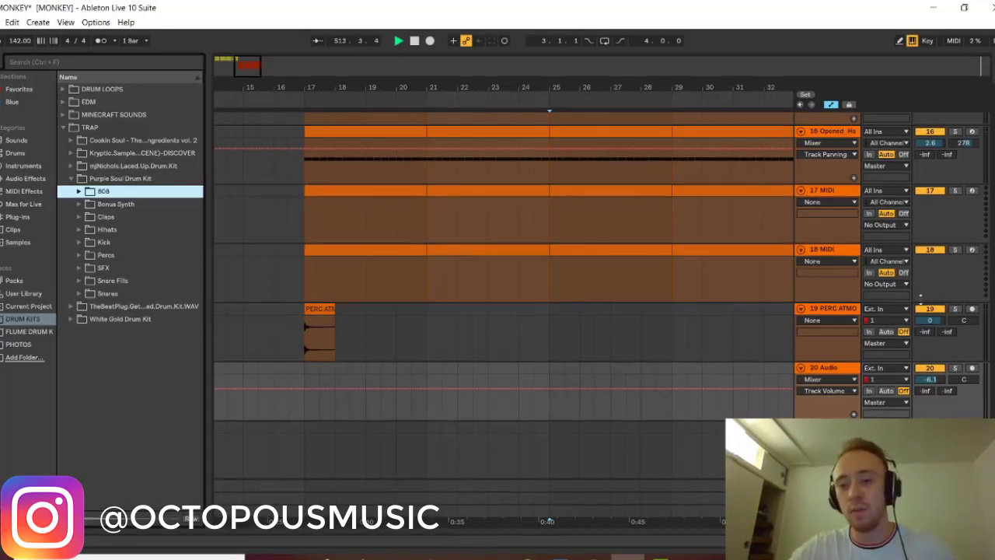
scroll(993, 230, "up", 10)
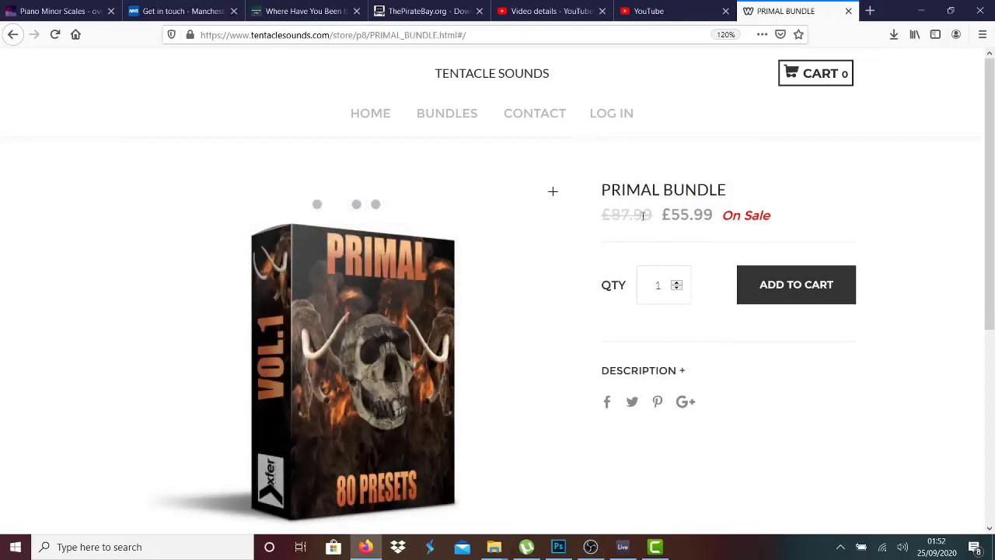
left_click_drag(643, 215, 739, 216)
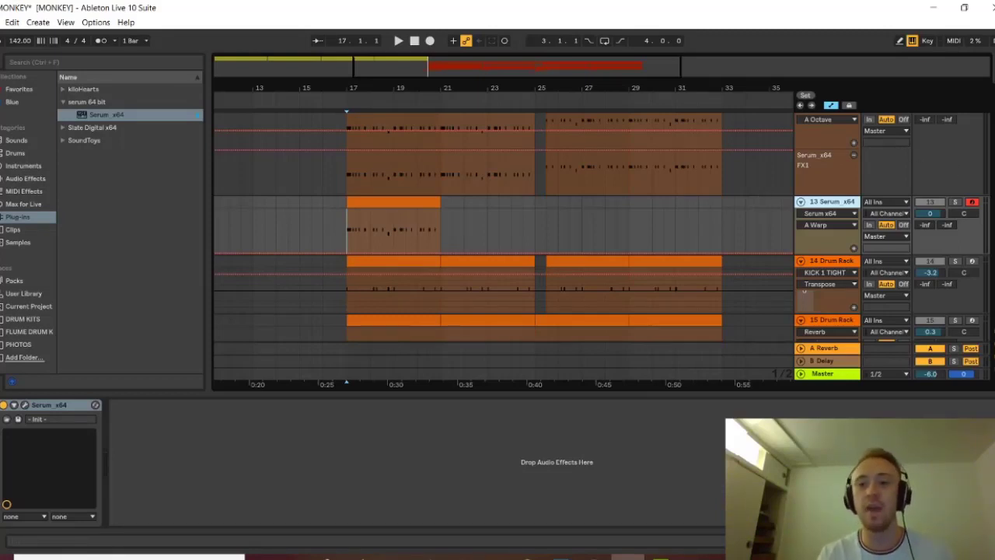
scroll(804, 291, "up", 10)
scroll(804, 292, "down", 5)
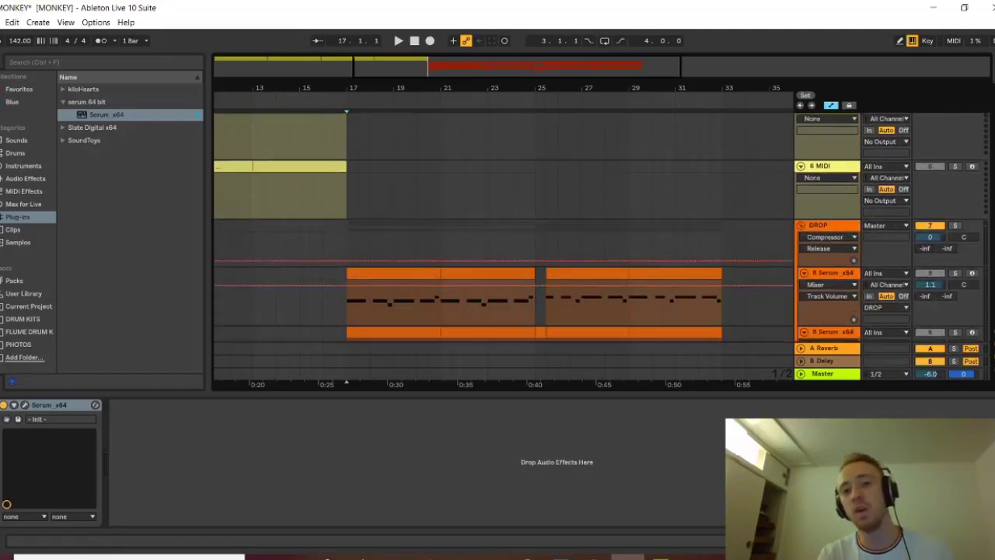
scroll(446, 274, "down", 5)
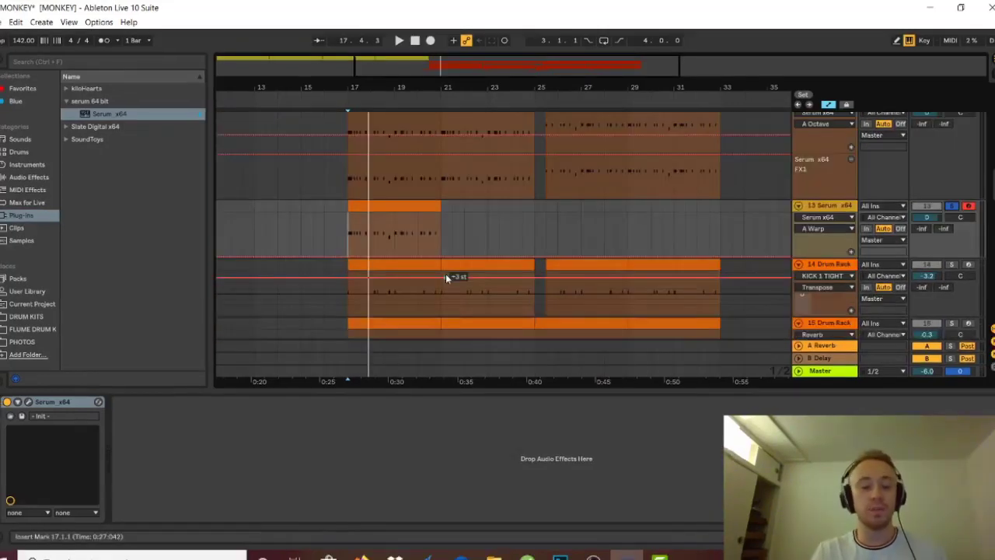
Step: Open the MIDI clip on track 13 Serum_x64 in the note editor and examine its note pitches and rhythm
double_click(398, 203)
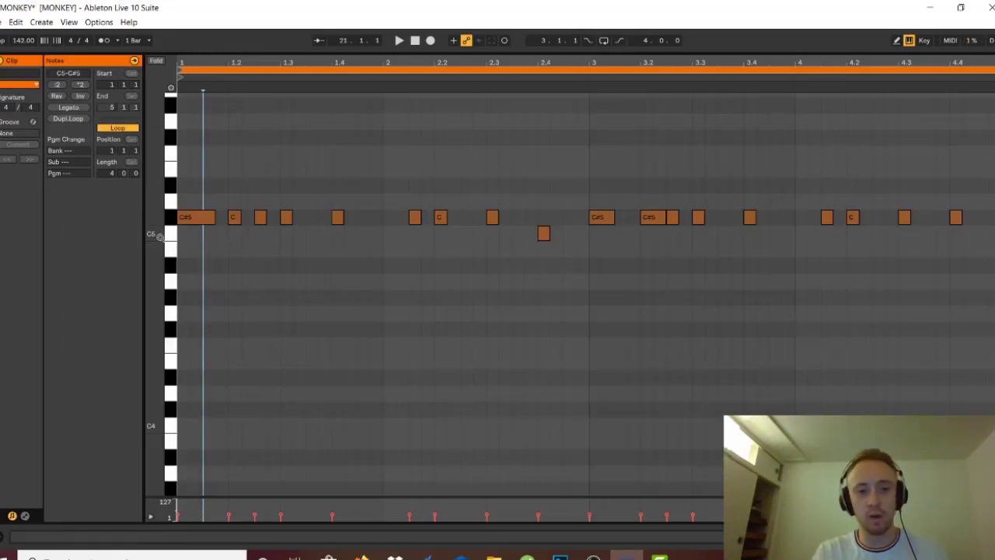
left_click_drag(158, 233, 158, 249)
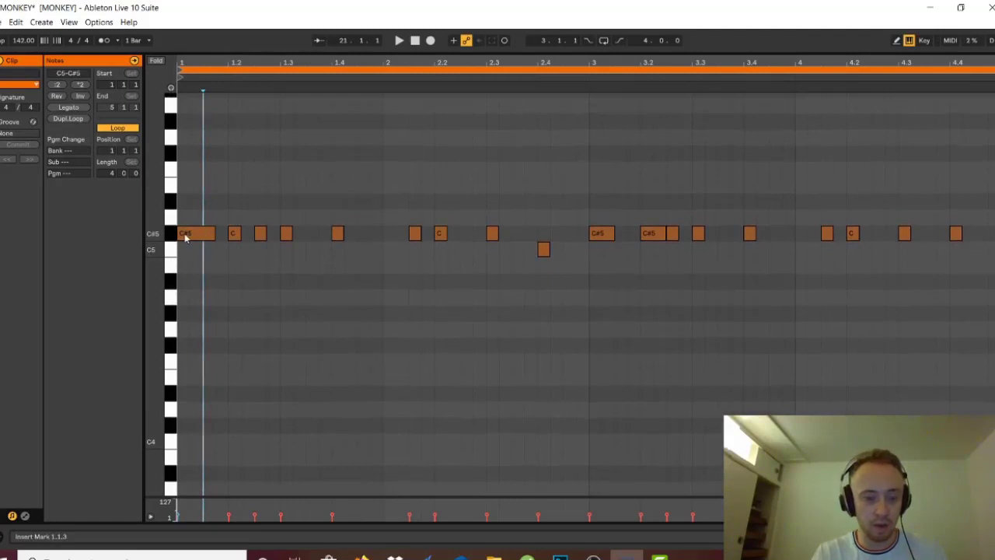
left_click(234, 234)
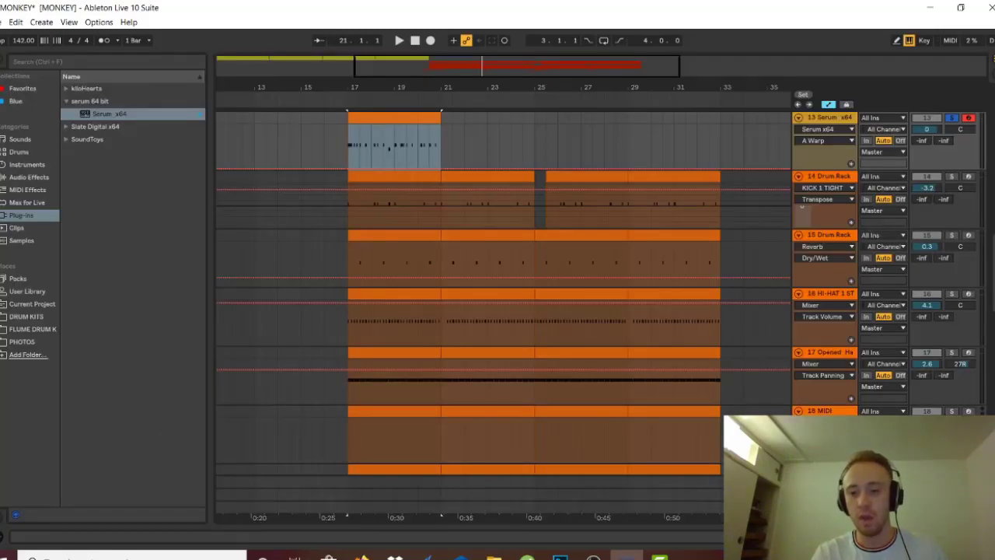
Step: Open the Serum instrument on track 13, load the Basic Shapes wavetable into oscillator A and move its wavetable position to the saw shape
key("shift+Tab")
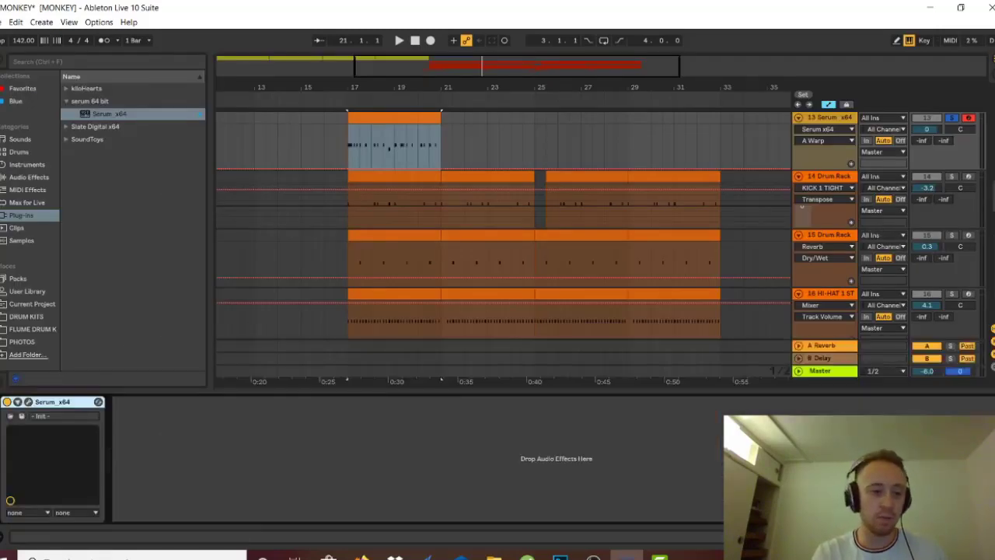
left_click(29, 402)
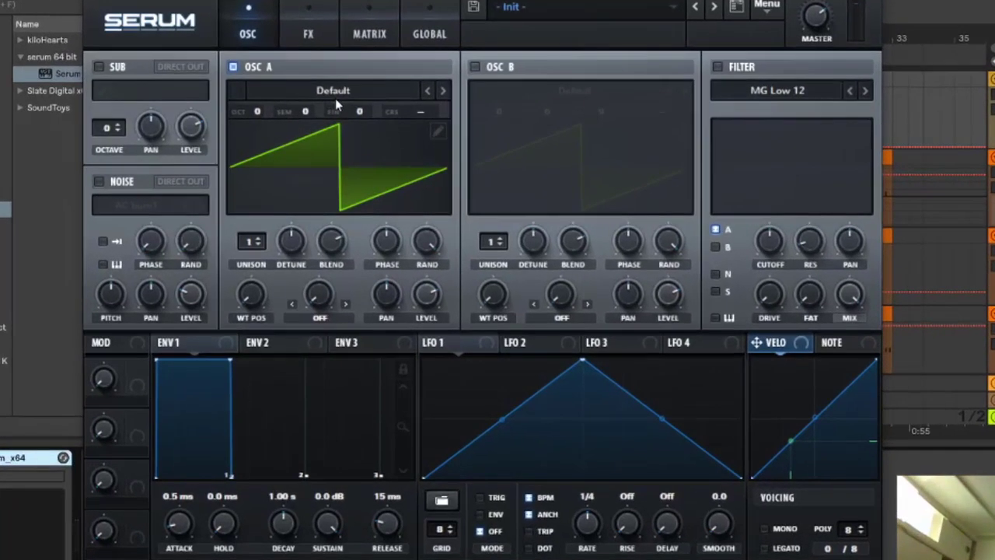
left_click(337, 89)
mouse_move(343, 113)
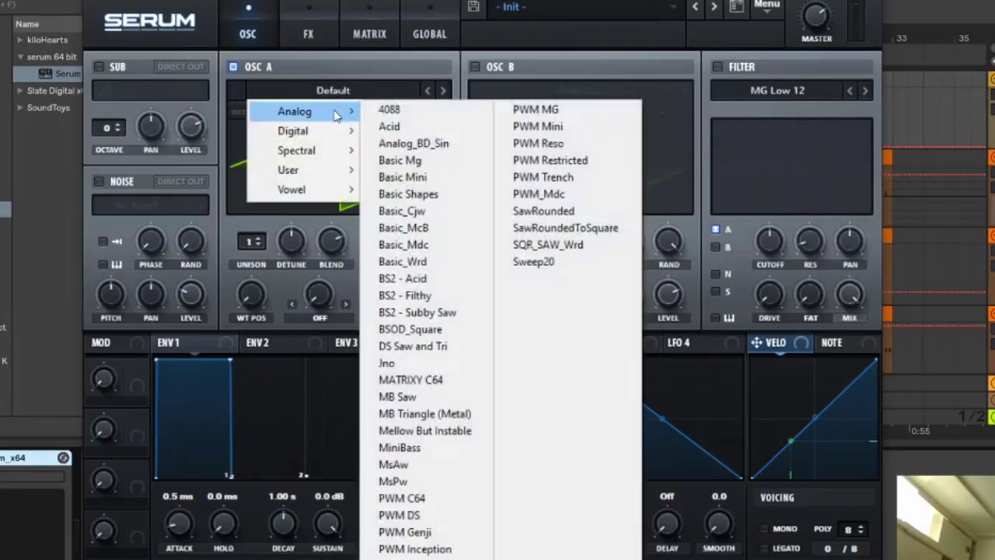
left_click(406, 194)
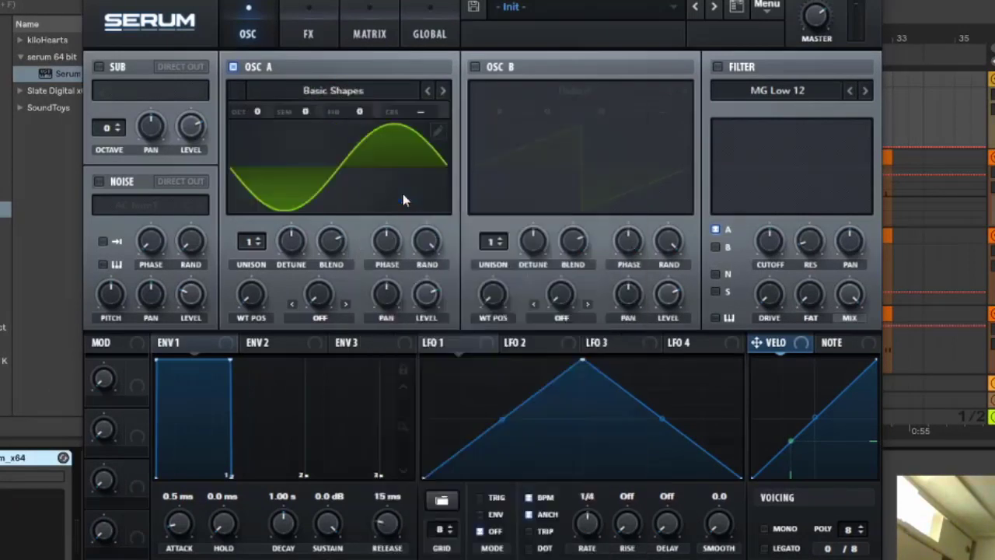
left_click_drag(251, 294, 257, 243)
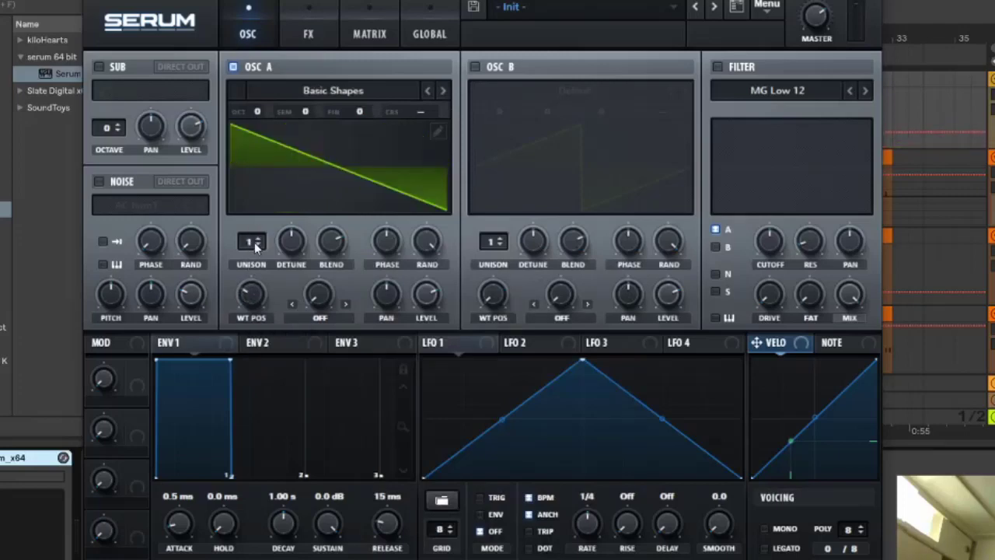
Step: Set oscillator A's warp mode to FM (From B), raise its amount, and modulate both the warp and the level, lowered to 0%, with LFO 1
left_click(317, 321)
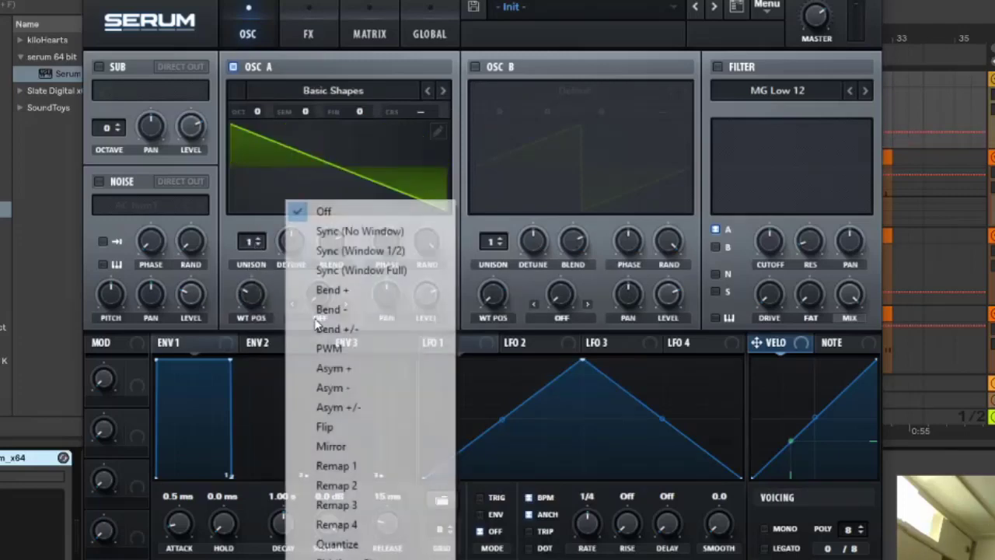
left_click(342, 557)
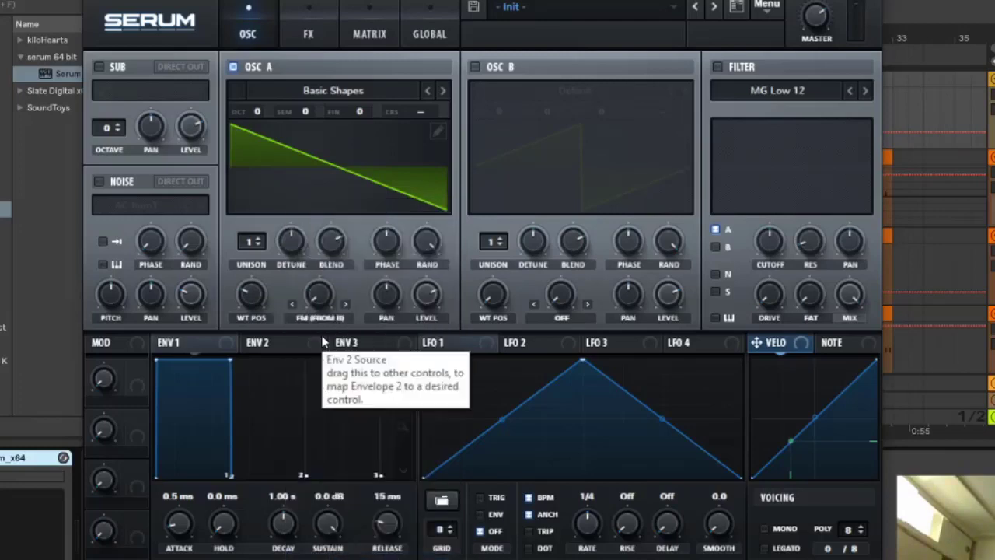
mouse_move(319, 301)
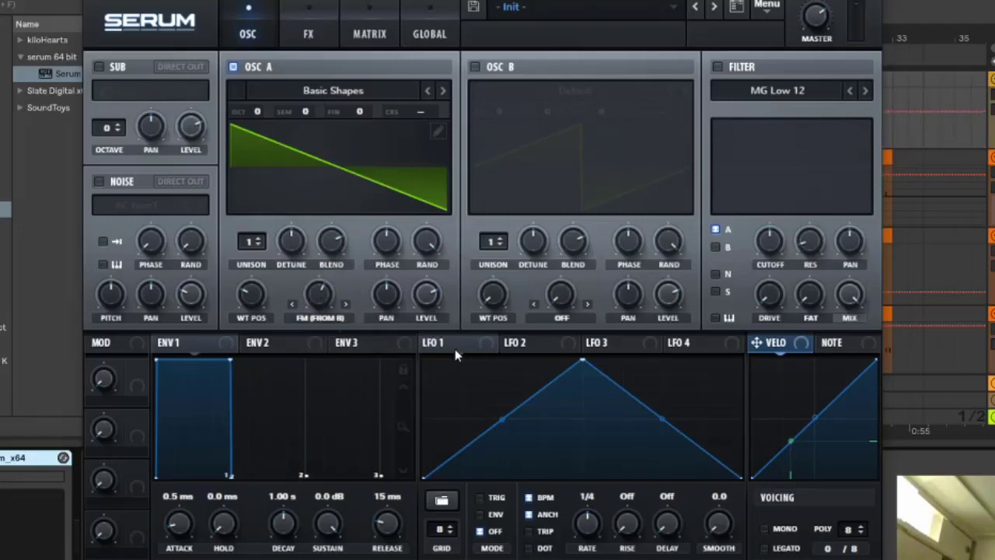
mouse_move(452, 342)
left_click_drag(427, 342, 301, 345)
right_click(307, 319)
left_click_drag(304, 280, 304, 286)
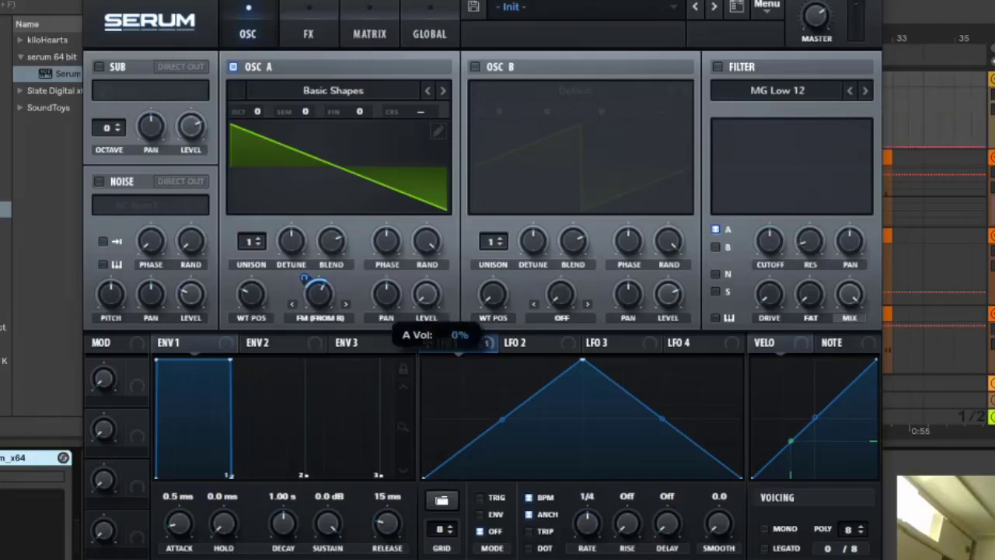
left_click_drag(437, 343, 426, 286)
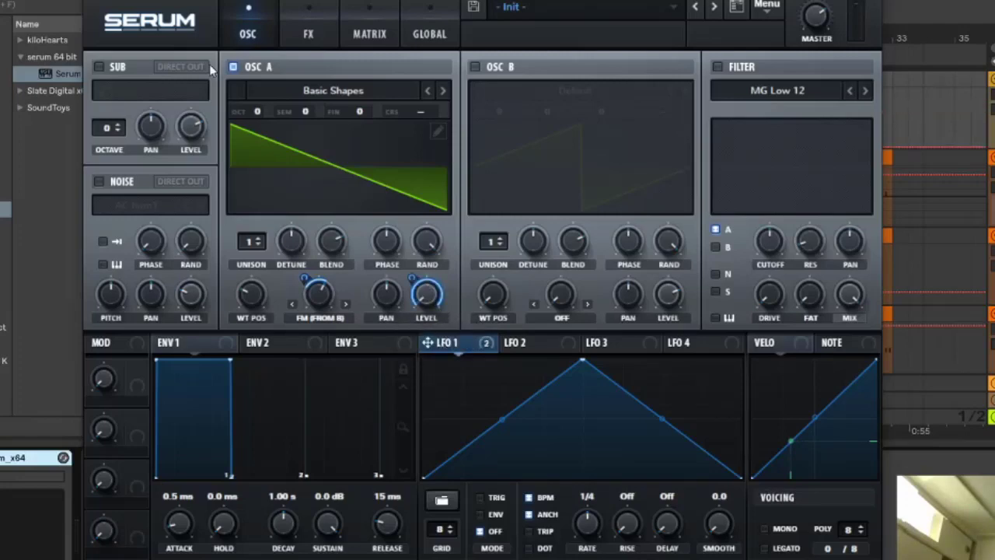
Step: Set oscillator A's octave to -1 and its unison to 4 voices
left_click_drag(258, 111, 257, 136)
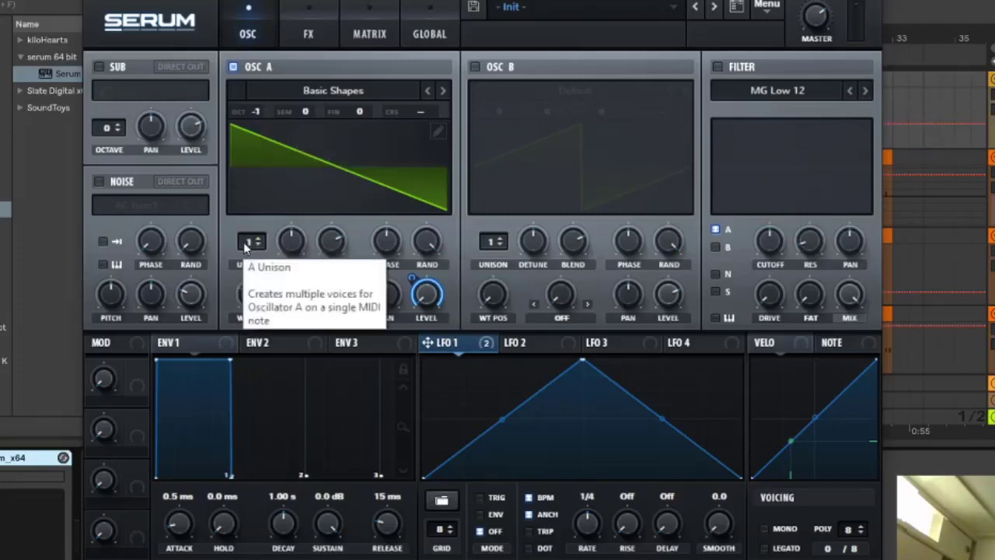
left_click_drag(246, 245, 251, 208)
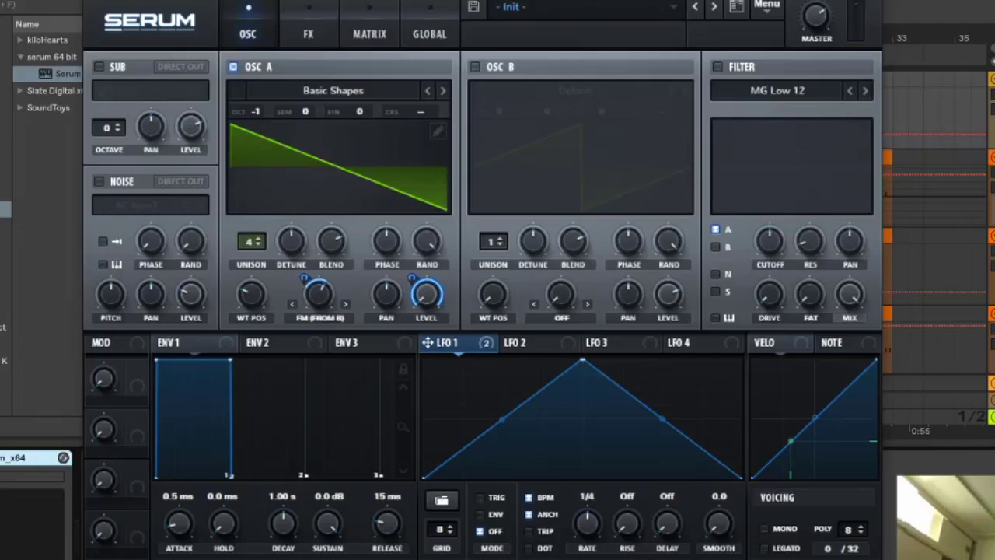
Step: Turn on the sub and noise oscillators and set the sub's octave to -2
left_click(99, 67)
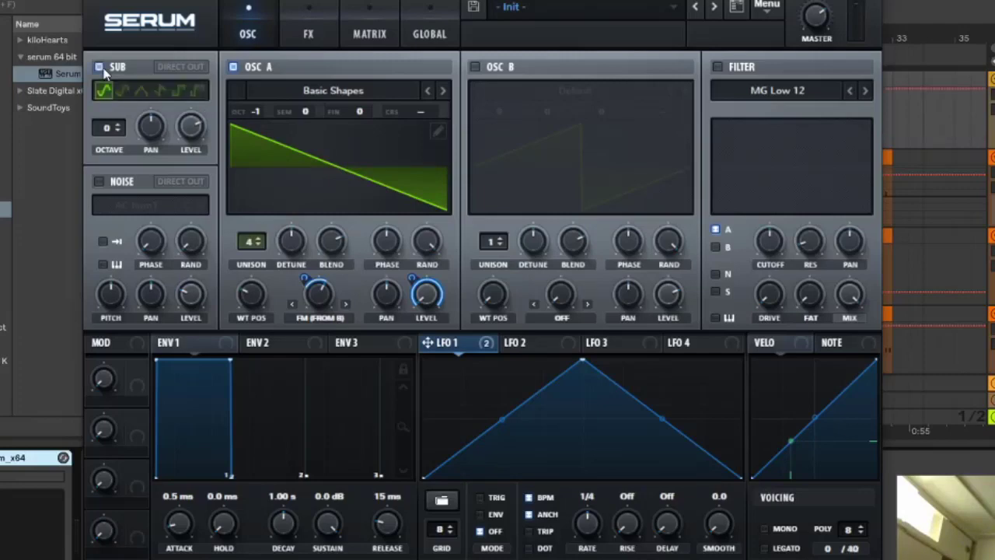
left_click(99, 181)
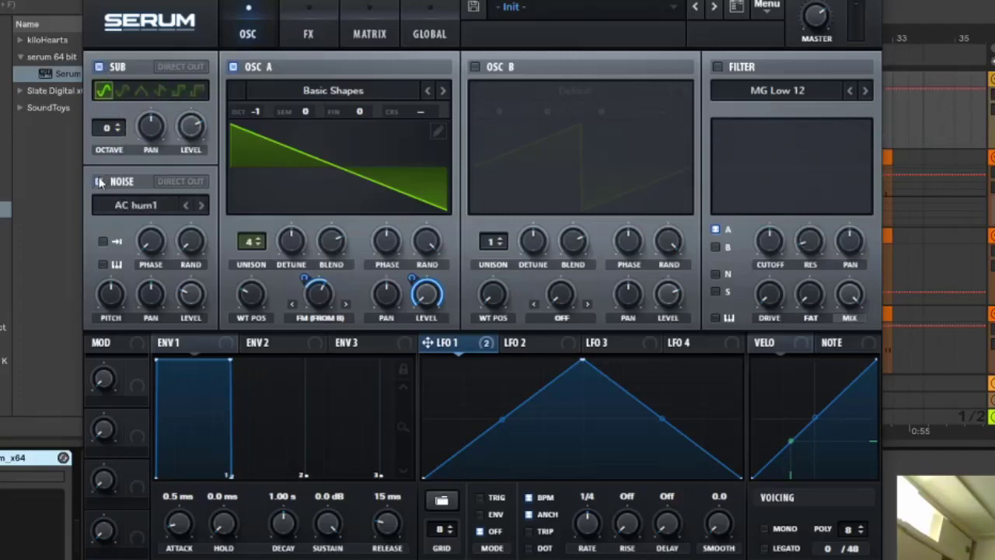
left_click_drag(105, 127, 107, 147)
Step: Turn the sub oscillator's level fully down and assign LFO 1 to it with a reduced modulation amount
left_click_drag(195, 128, 184, 474)
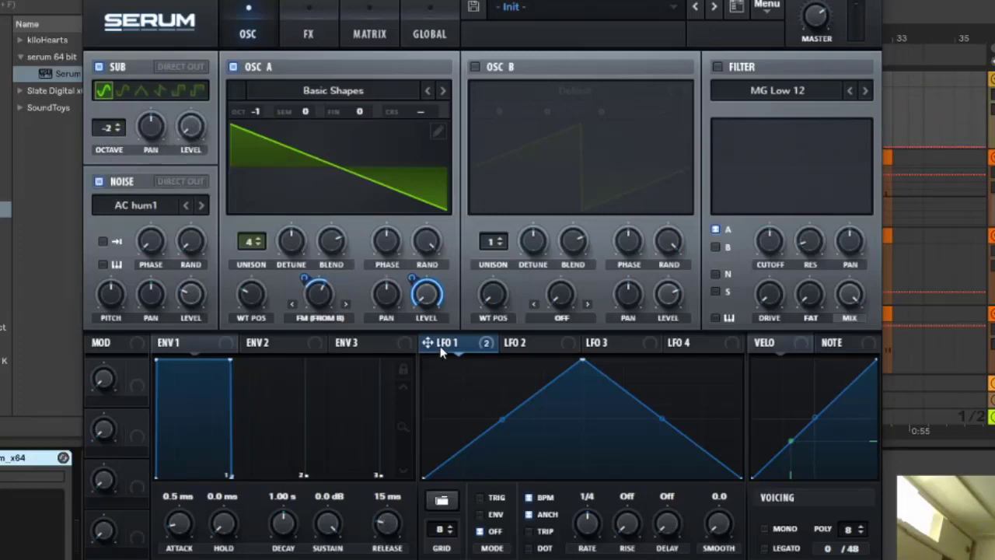
left_click_drag(192, 117, 190, 127)
mouse_move(178, 139)
left_click_drag(177, 139, 178, 161)
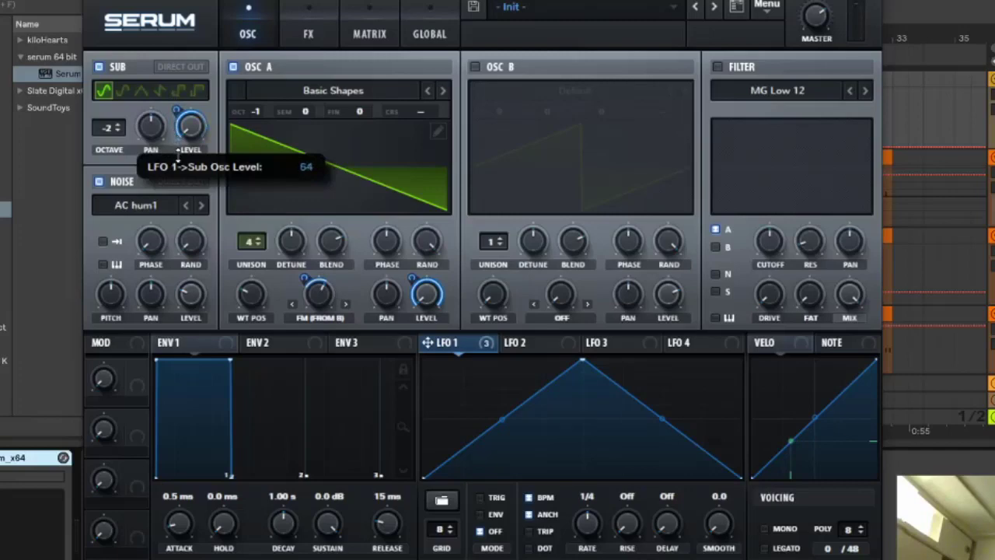
left_click_drag(177, 158, 179, 161)
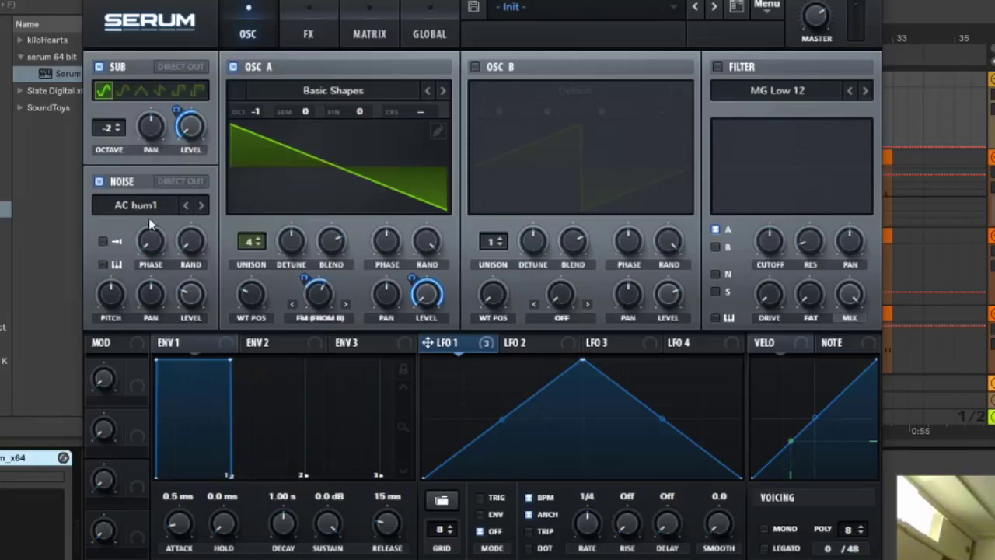
Step: Change the noise oscillator's sample to AC hum2 and modulate its level with LFO 1
left_click(204, 207)
left_click_drag(457, 351, 189, 294)
Step: Turn on oscillator B, set its warp mode to Mirror, and raise the warp amount slightly with LFO 1 modulating it
left_click(475, 68)
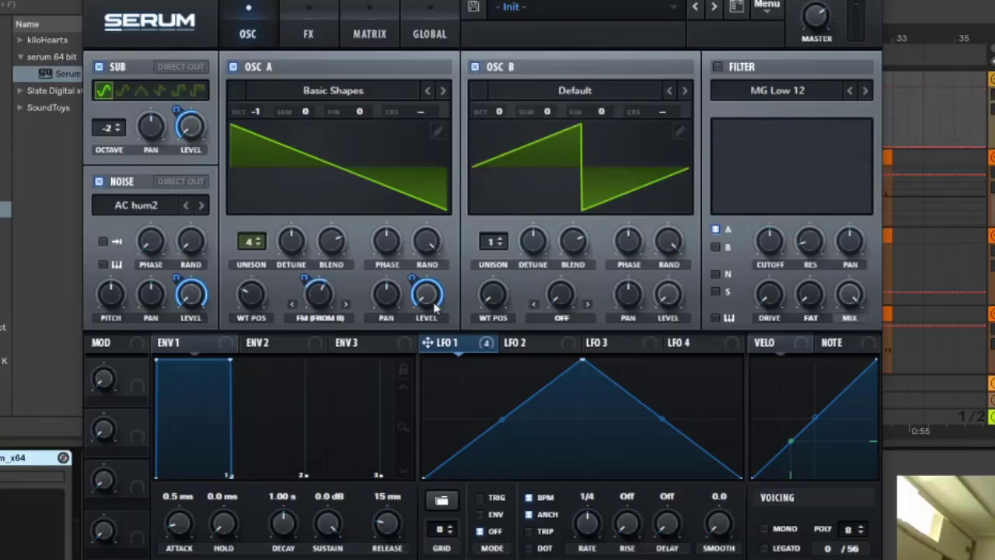
left_click(559, 319)
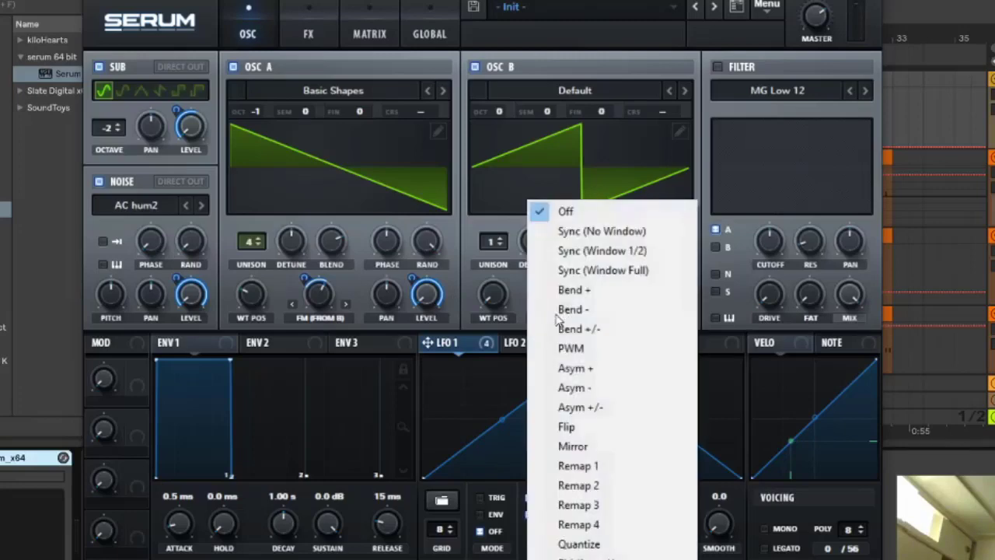
left_click(598, 445)
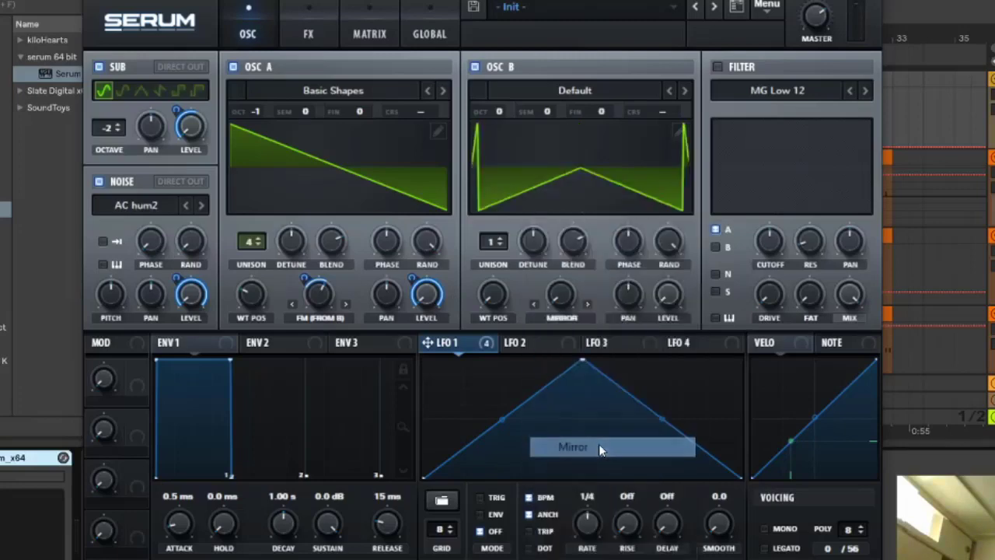
left_click(557, 297)
left_click_drag(557, 298, 556, 298)
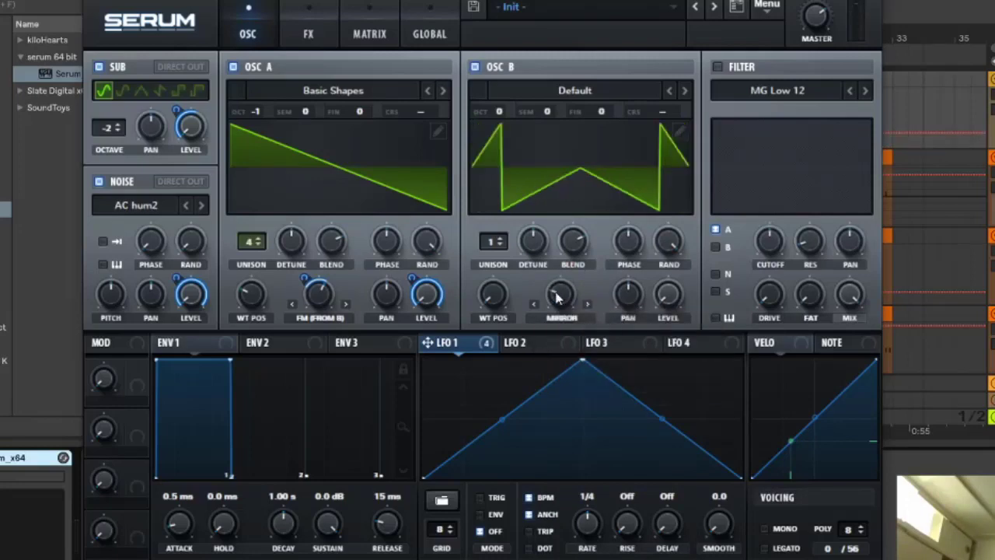
left_click_drag(566, 296, 566, 296)
mouse_move(547, 276)
left_mouse_down()
mouse_move(548, 322)
mouse_move(538, 288)
left_mouse_up()
Step: Set oscillator B's octave to -2 and load the Basic Shapes wavetable from the Analog category
left_click_drag(499, 111, 502, 176)
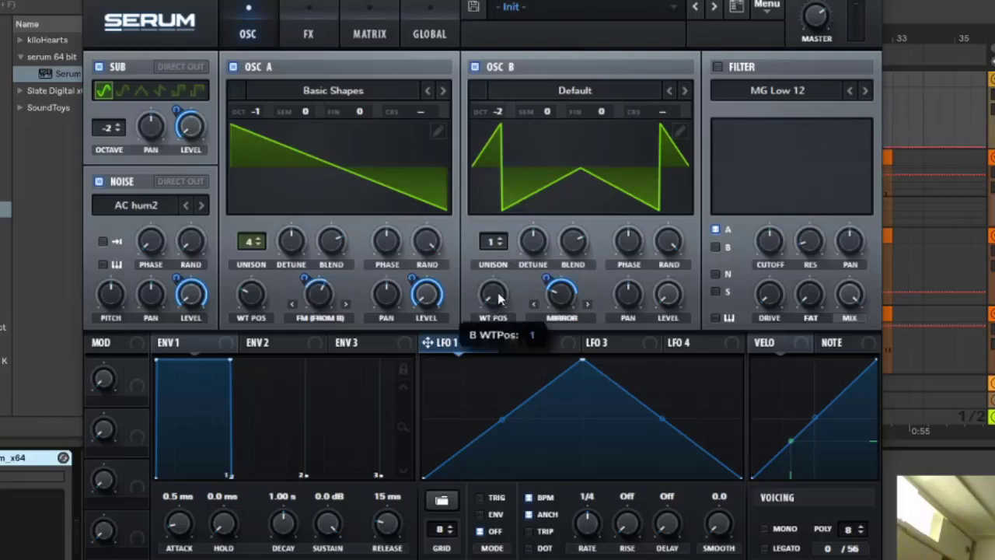
left_click(587, 87)
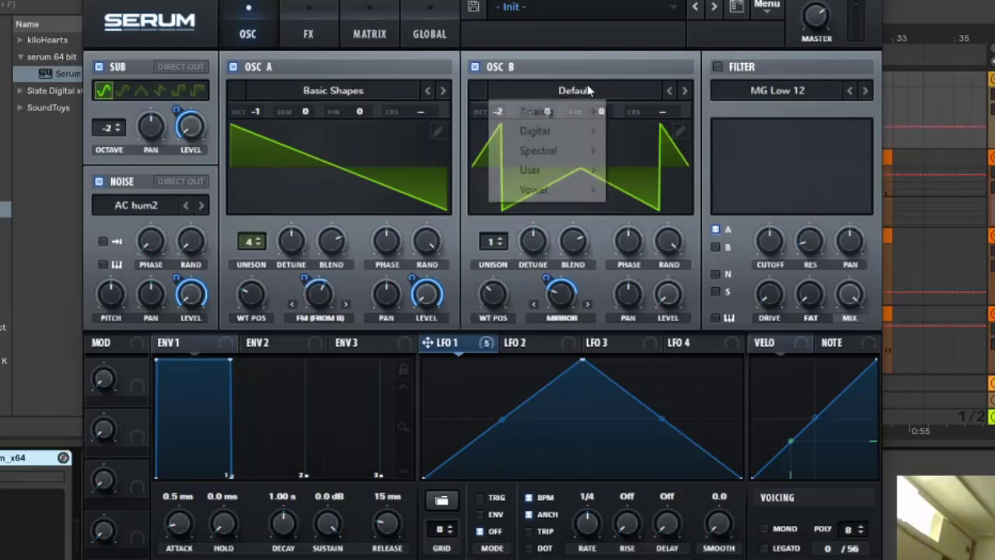
mouse_move(537, 111)
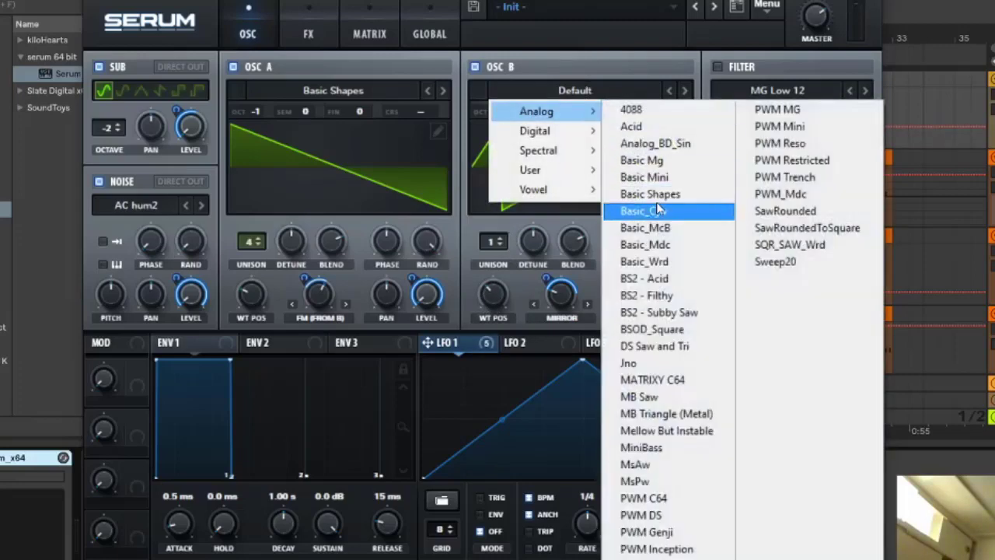
left_click(656, 208)
left_click(670, 91)
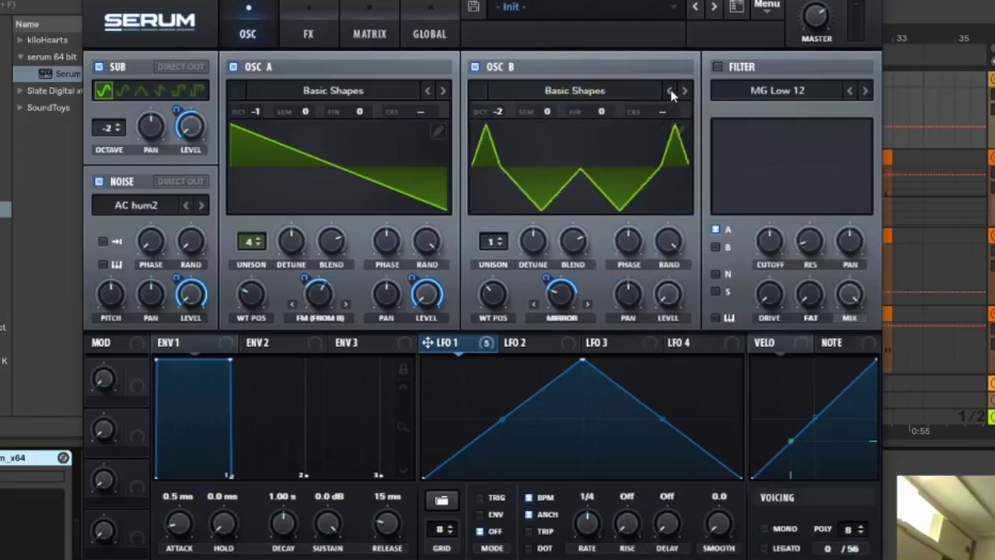
Step: Adjust oscillator B's wavetable position to the square-like shape
left_click_drag(493, 306, 505, 334)
left_click_drag(501, 320, 501, 308)
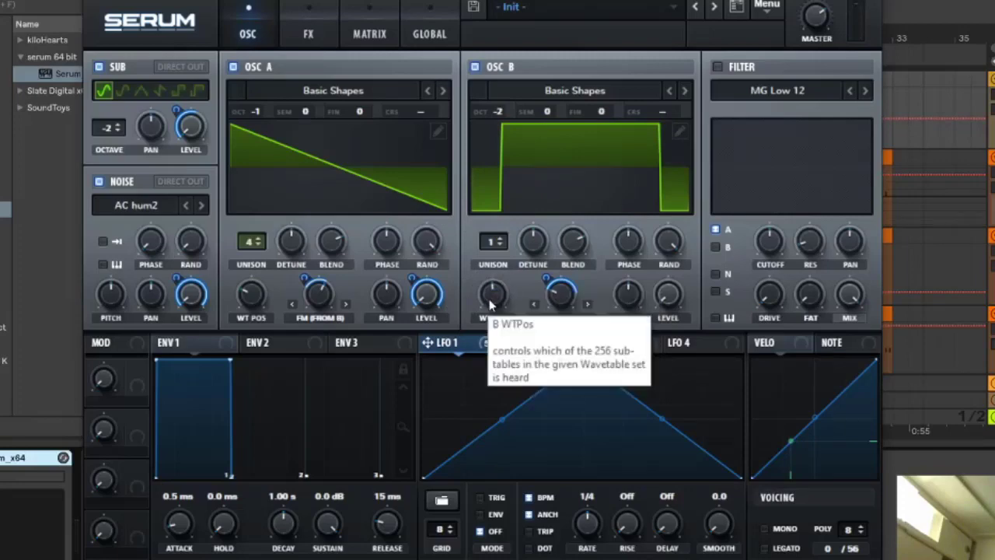
left_click(495, 301)
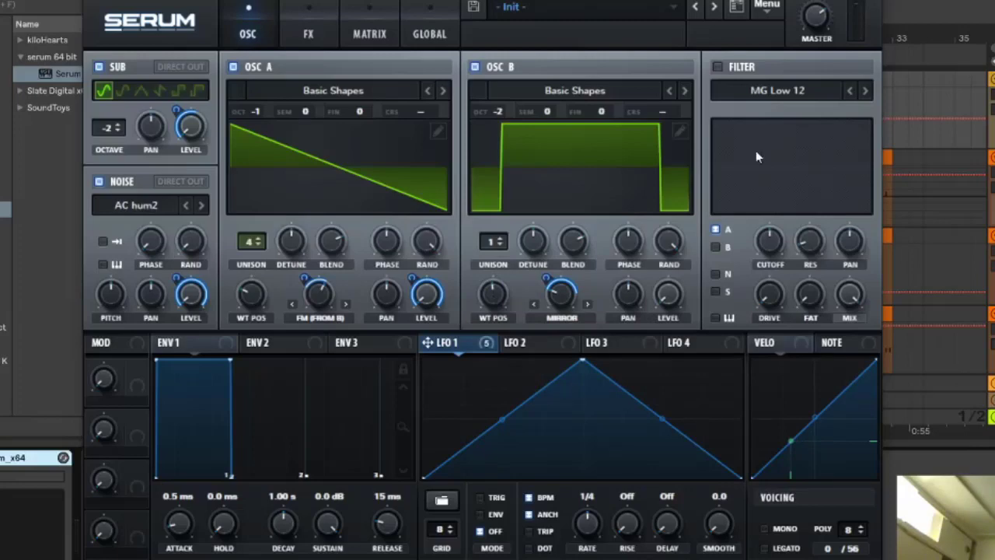
Step: Turn on the filter, modulate its cutoff with LFO 1, and enable the filter's key tracking
left_click(718, 67)
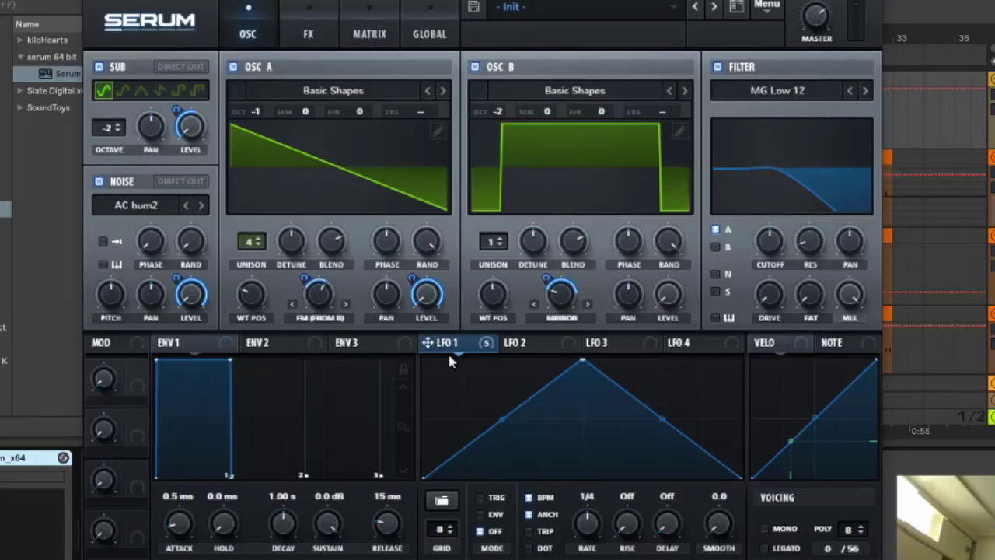
left_click_drag(448, 359, 765, 245)
right_click(756, 227)
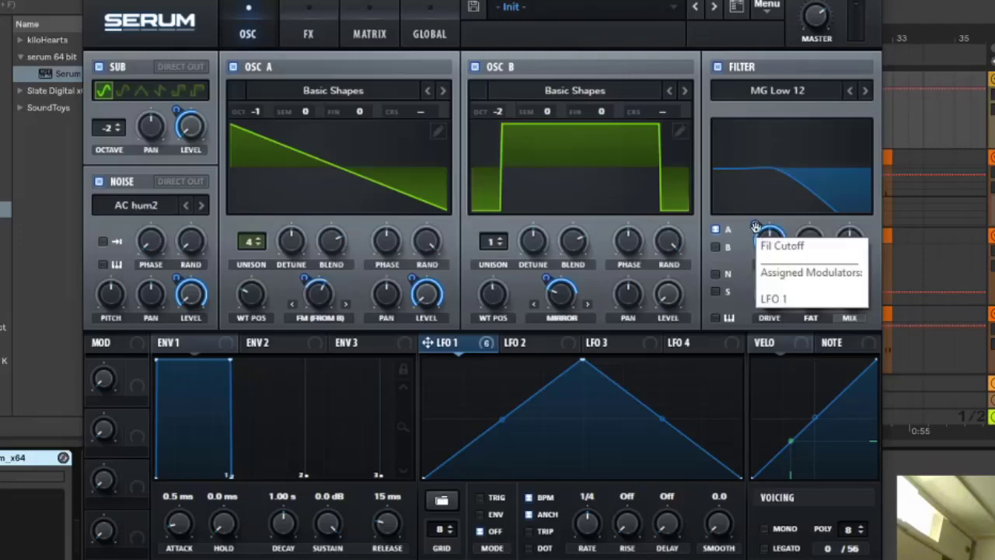
left_click(756, 227)
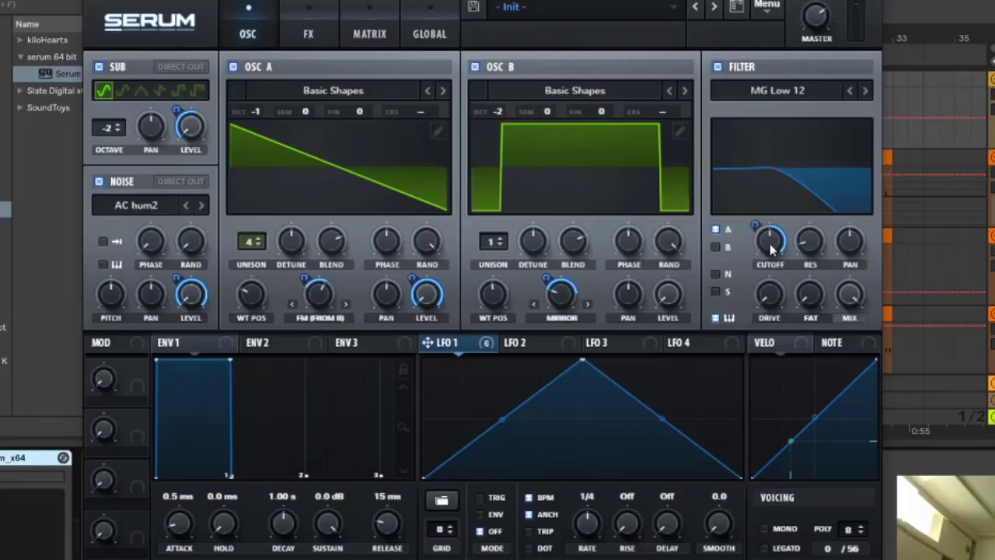
mouse_move(770, 246)
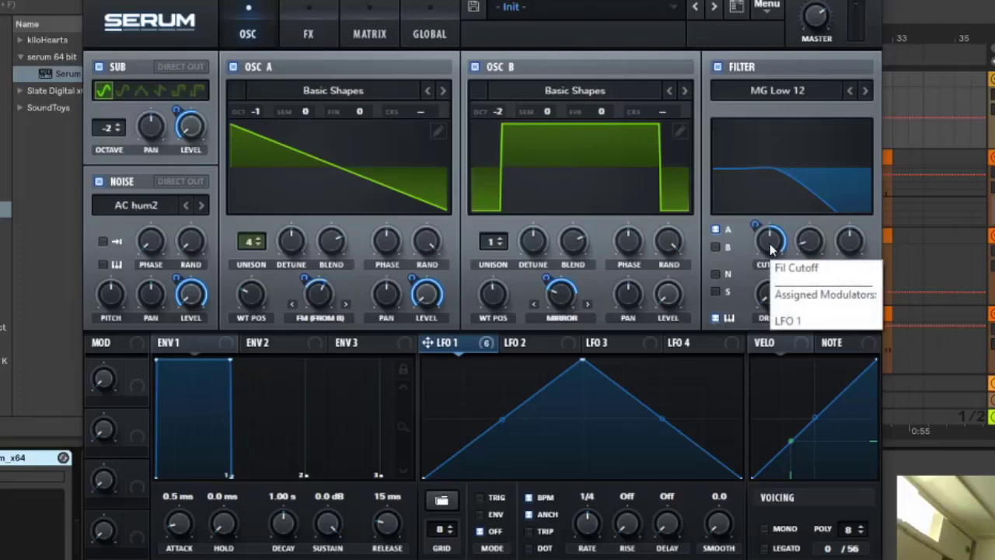
left_click(770, 243)
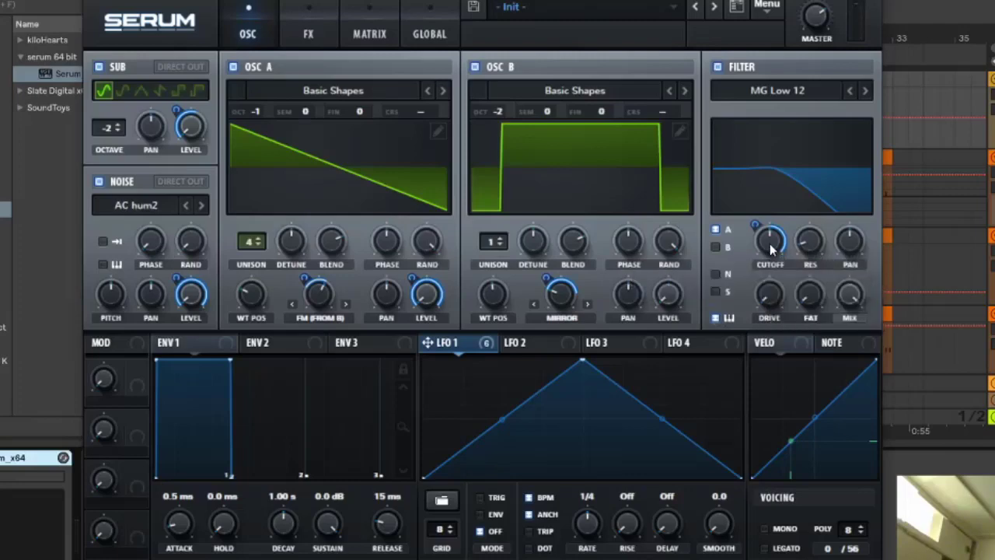
mouse_move(754, 226)
mouse_move(772, 295)
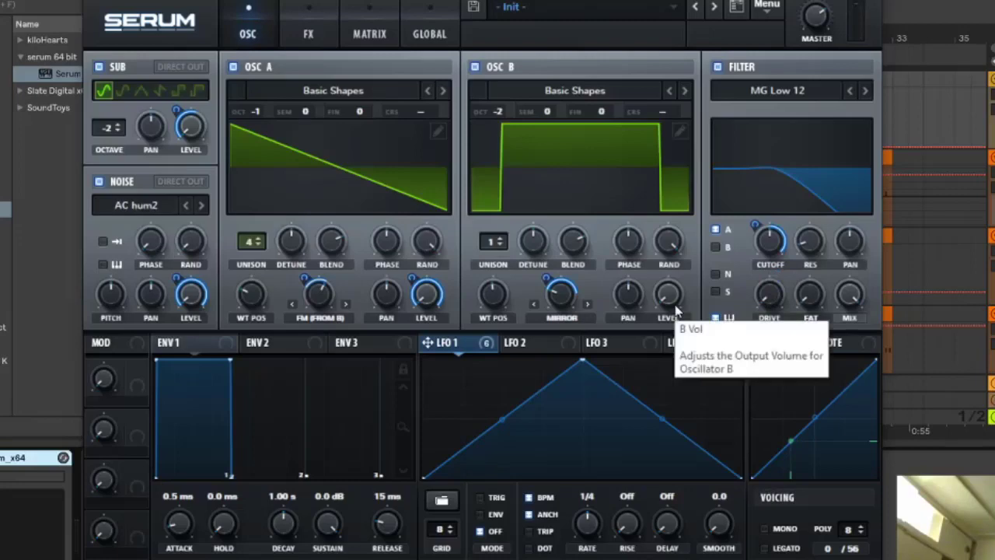
Step: Reshape LFO 1 into a fast-rising pulse with a rounded decay ending about a third across, and set its mode to ENV
left_click_drag(582, 362, 434, 328)
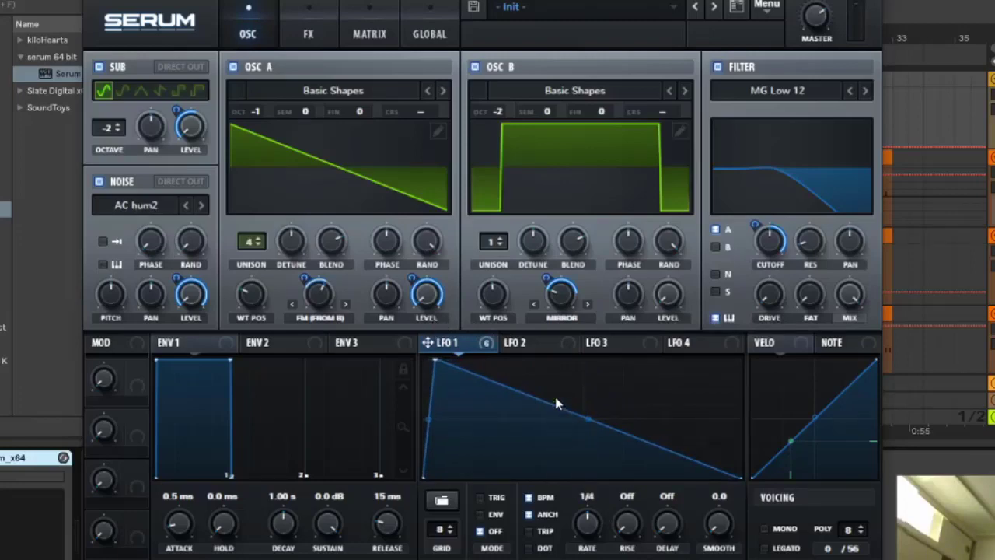
left_click_drag(557, 403, 543, 479)
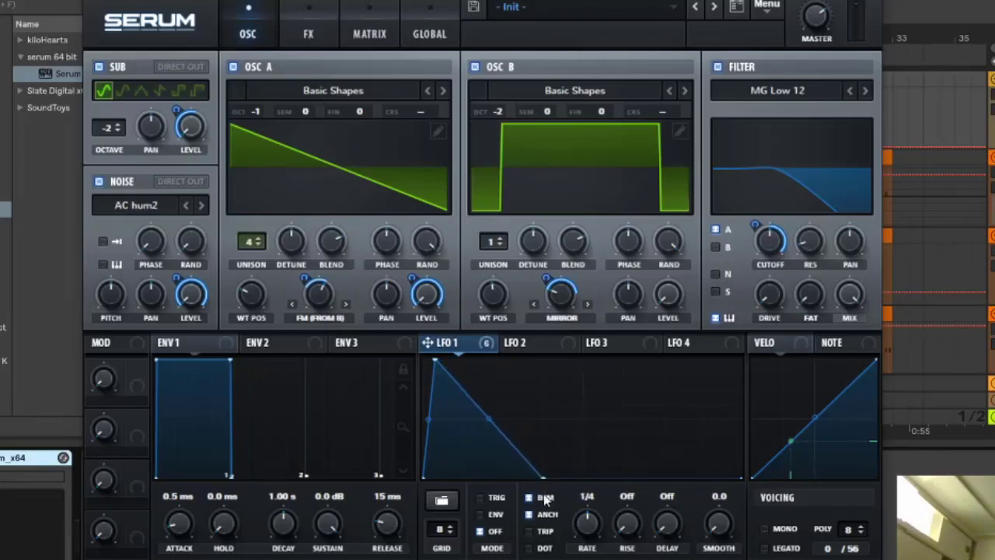
left_click_drag(487, 418, 483, 378)
left_click(480, 514)
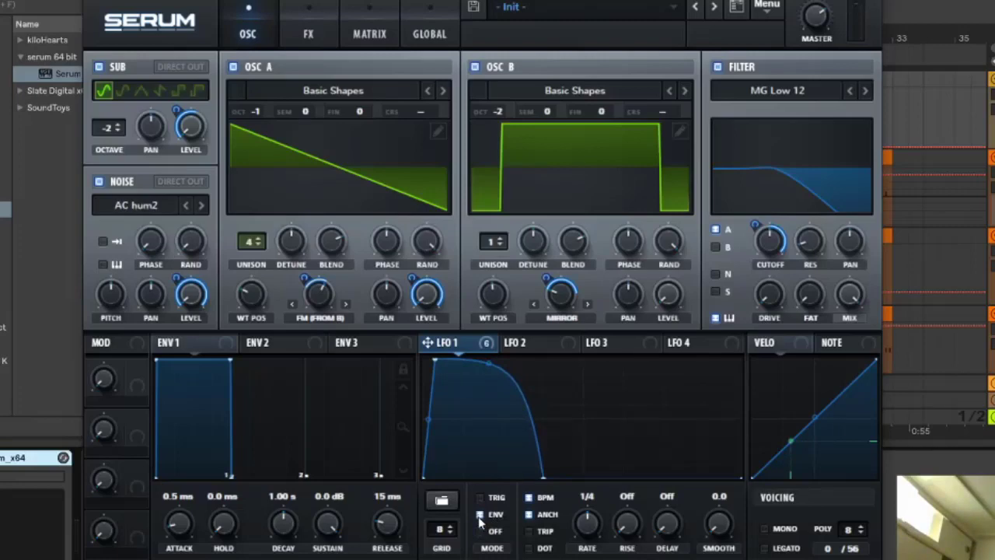
left_click_drag(541, 476, 528, 478)
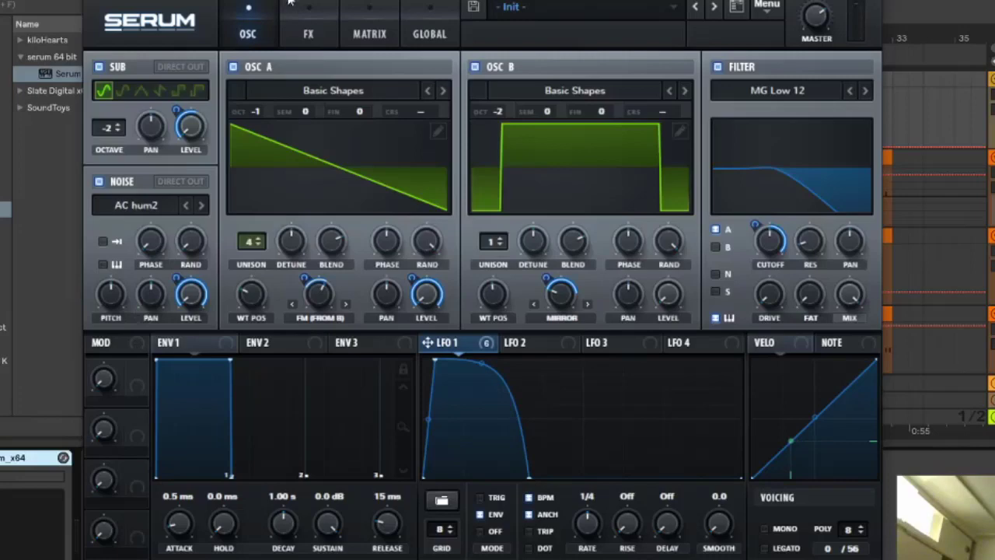
Step: Turn on the Hyper/Dimension effect, lower the Hyper mix, and slightly raise the Dimension mix
mouse_move(179, 277)
left_click_drag(179, 276, 188, 350)
left_click(324, 30)
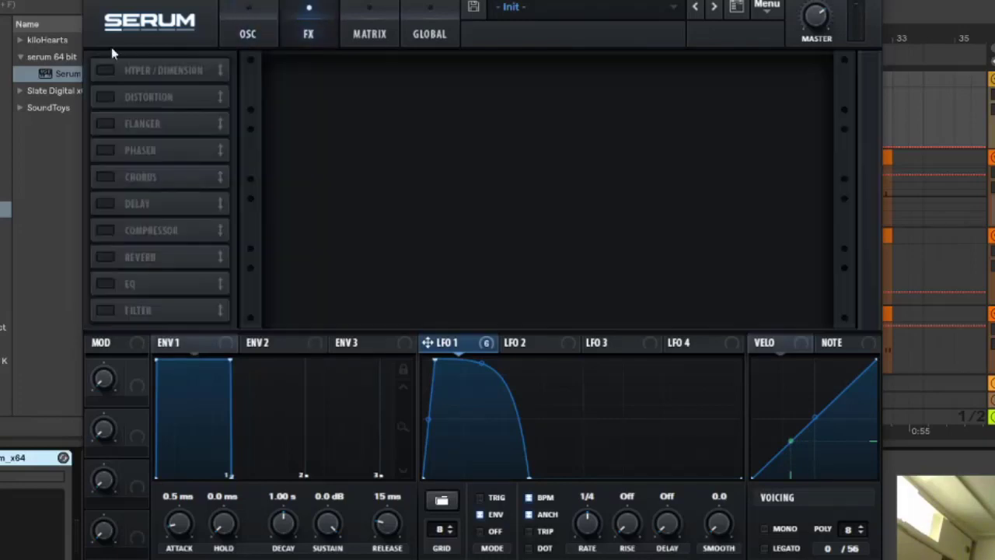
left_click(106, 70)
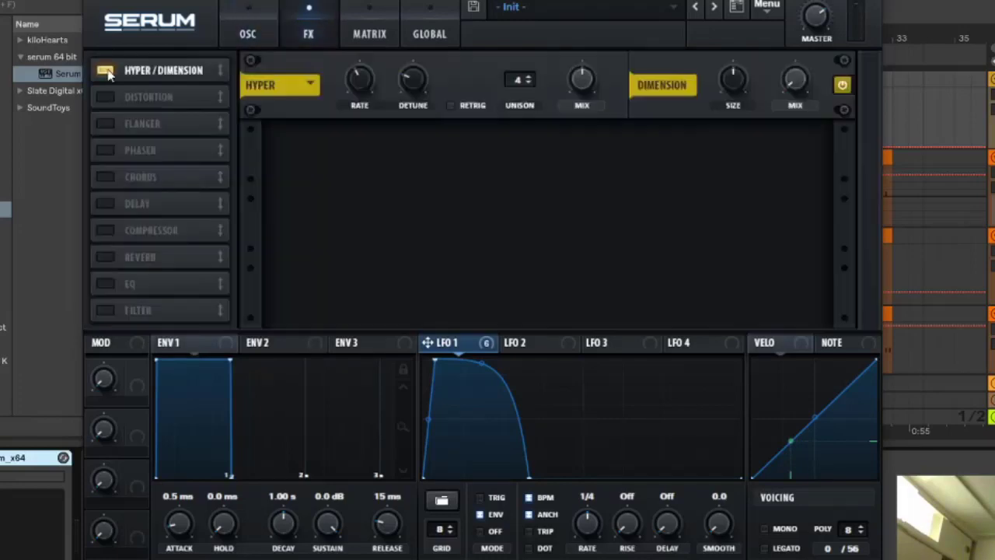
left_click_drag(579, 81, 579, 107)
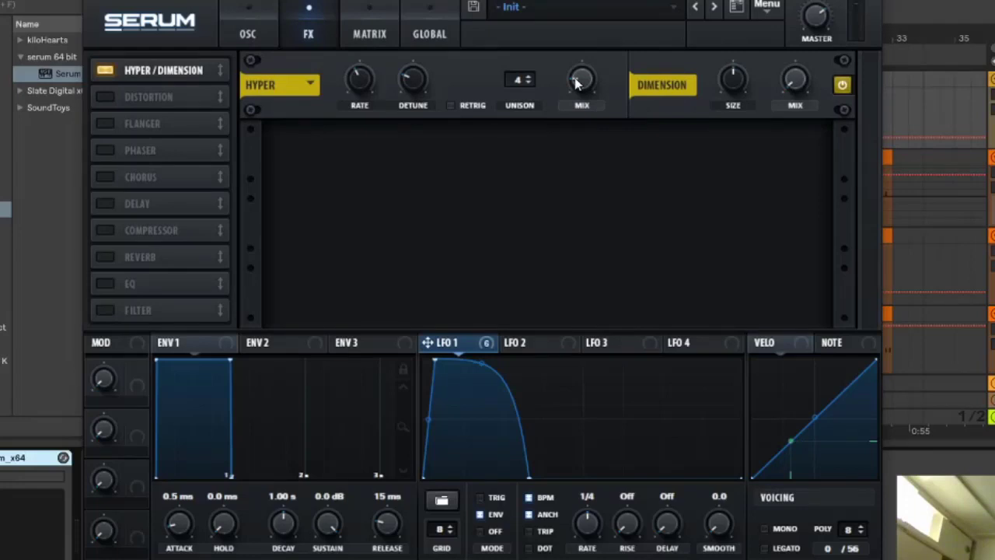
left_click_drag(798, 79, 801, 92)
Step: Turn on the Distortion effect and set its type to Diode 2
left_click(104, 96)
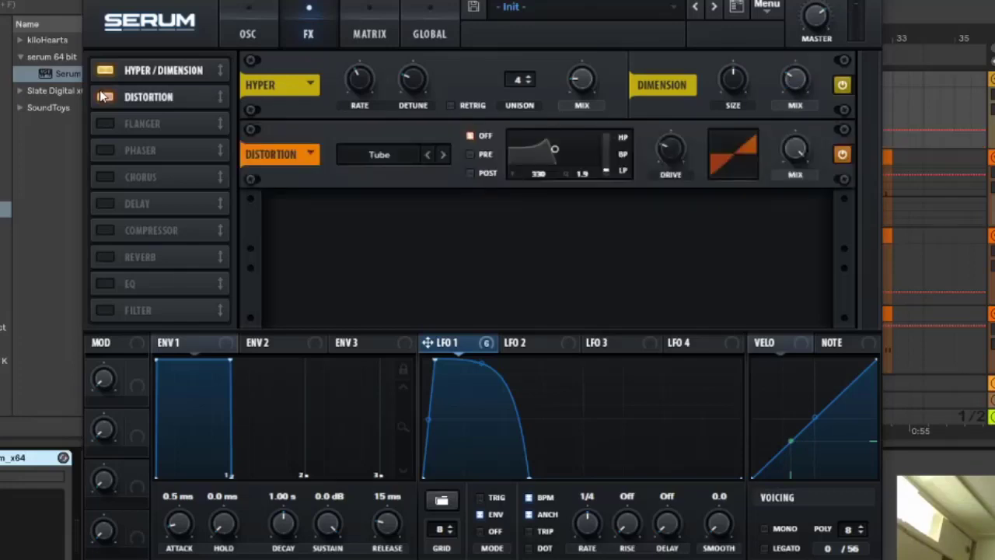
left_click(387, 164)
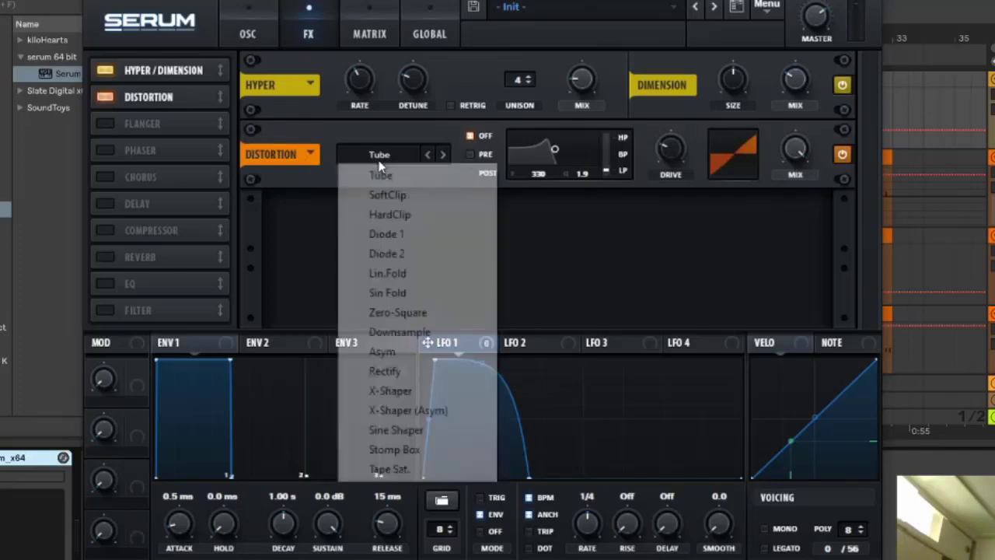
left_click(398, 255)
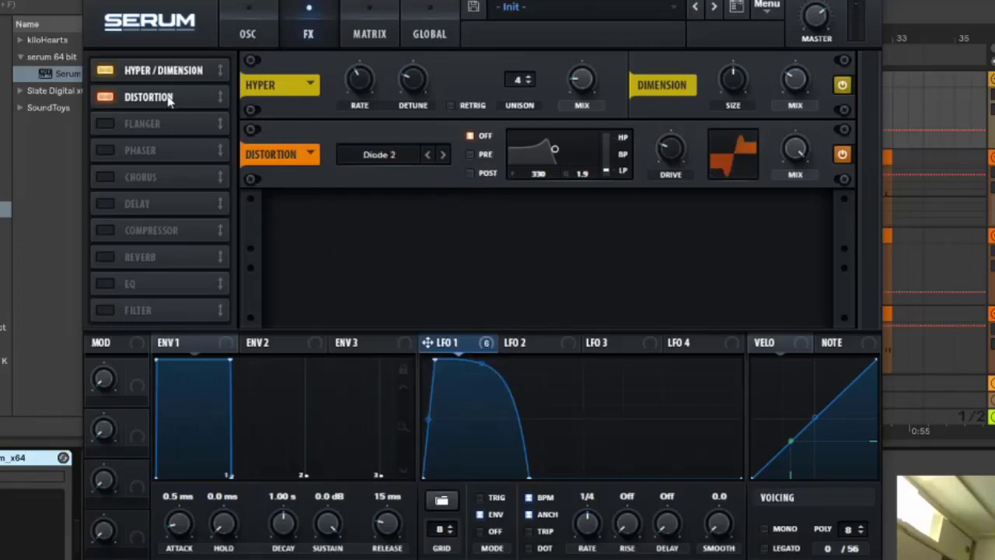
Step: Turn on the Compressor in multiband mode and raise the levels of its three bands
left_click(105, 231)
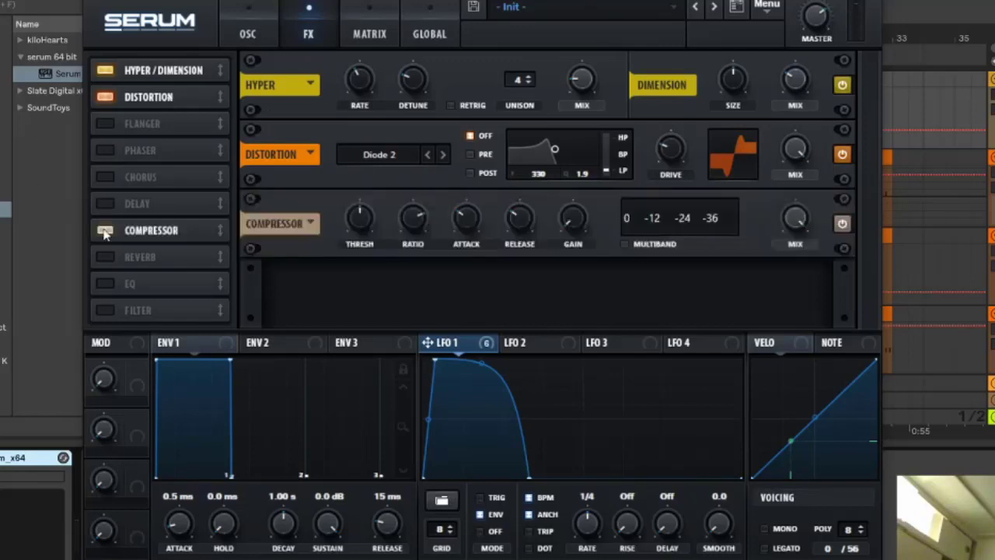
left_click(626, 245)
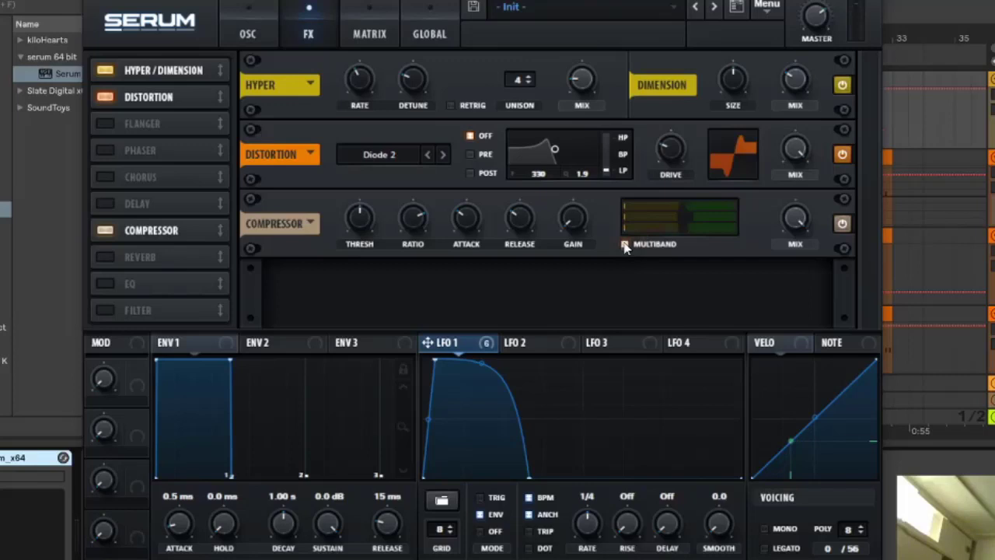
mouse_move(681, 208)
left_click_drag(681, 208, 716, 213)
left_click_drag(686, 223, 709, 225)
left_click_drag(682, 229, 690, 232)
Step: Set the compressor's release to 11.6 and its gain to 6
left_click(470, 223)
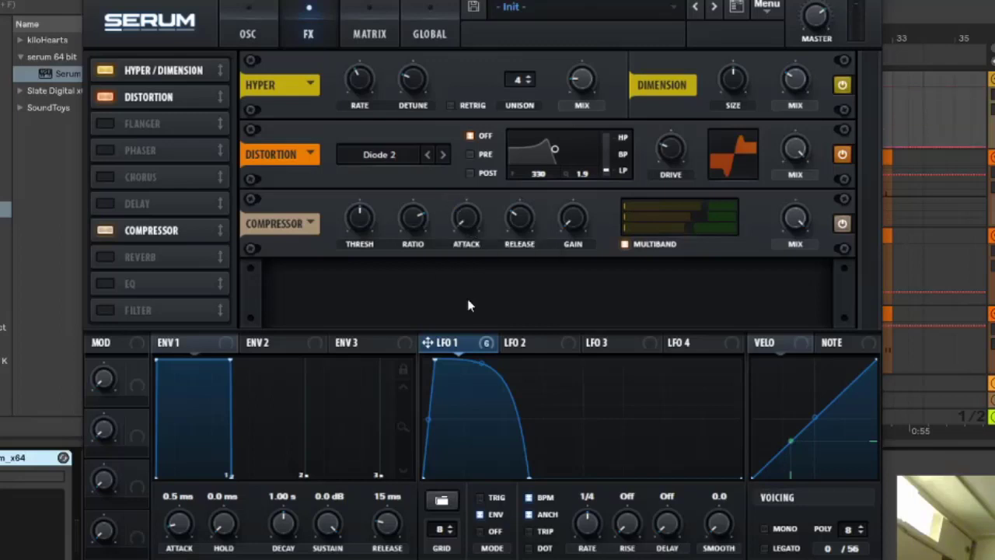
left_click(511, 220)
type("11.6")
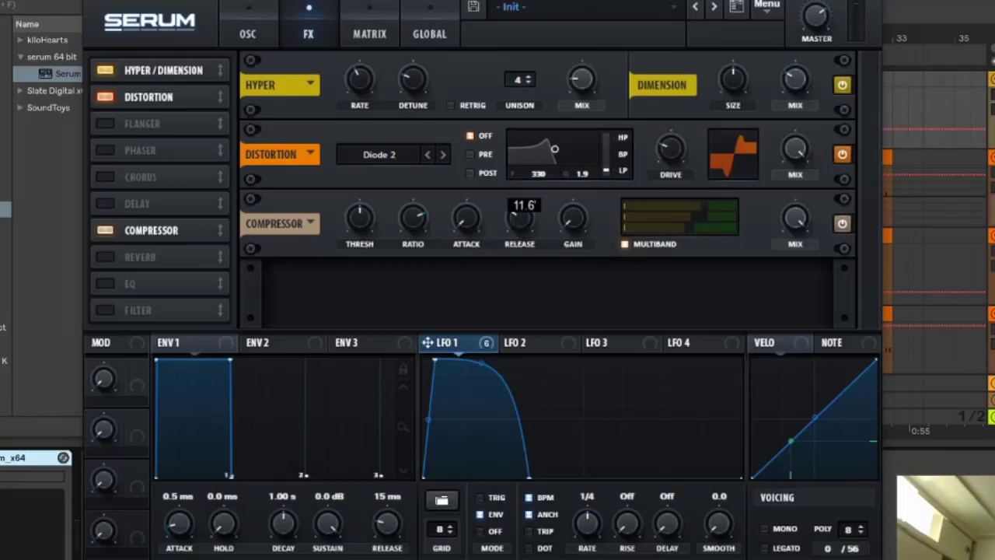
key("Return")
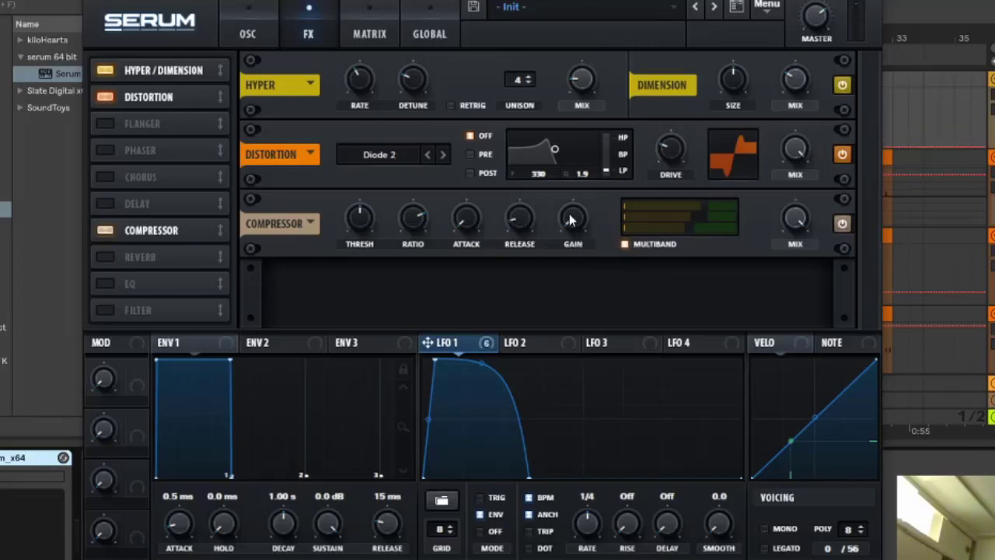
double_click(570, 219)
type("6")
key("Return")
Step: Turn on the EQ and Reverb effects, then adjust the reverb by raising its high cut and lowering its spin
left_click(108, 283)
left_click(108, 258)
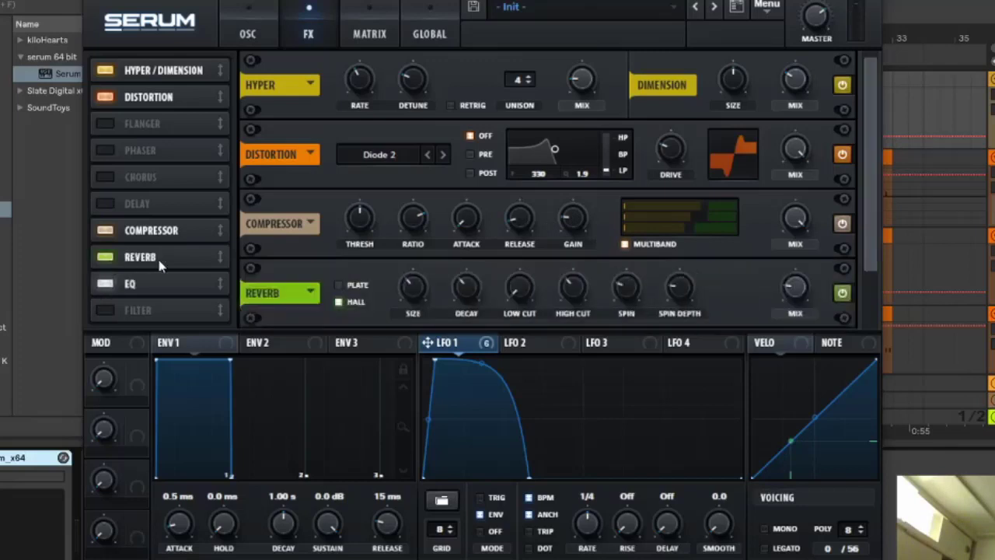
scroll(157, 256, "down", 1)
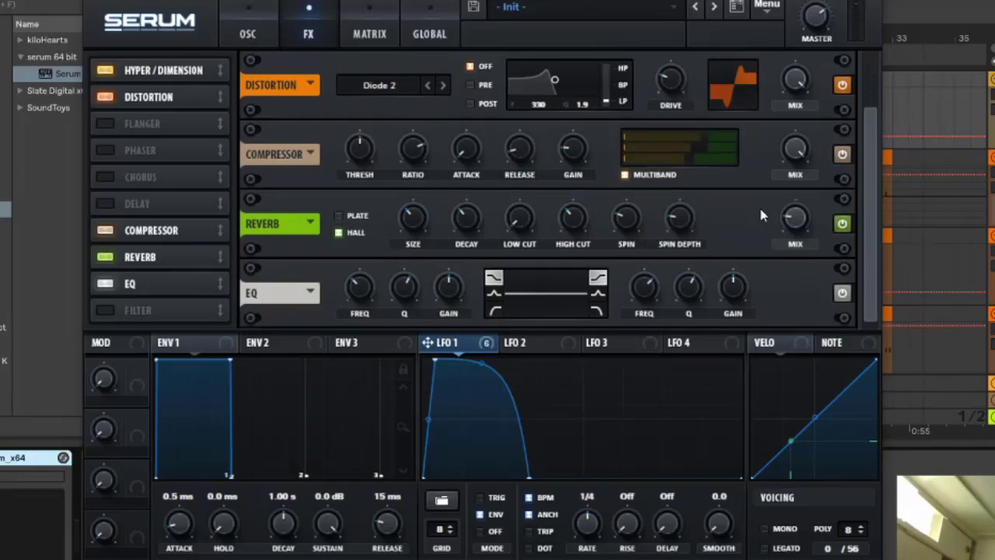
double_click(797, 218)
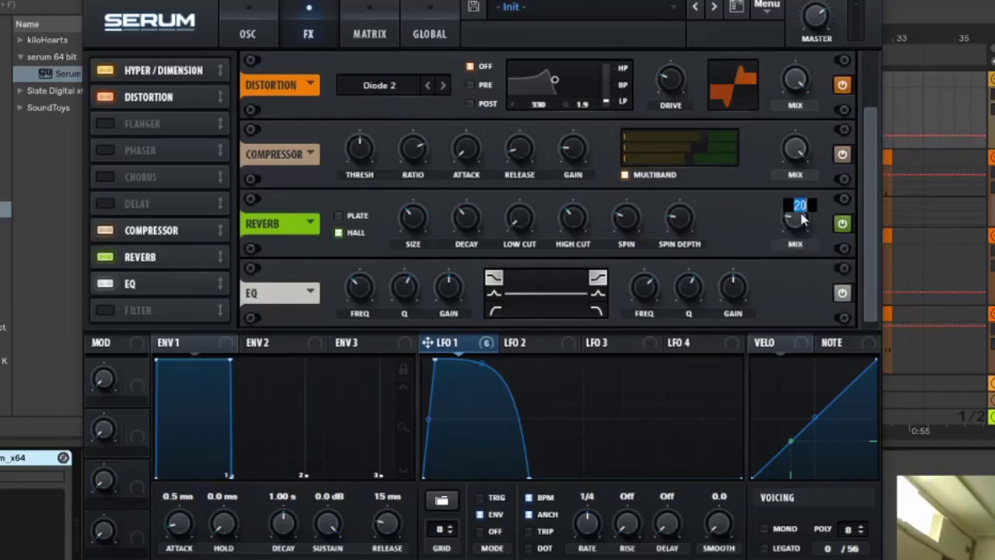
key("Return")
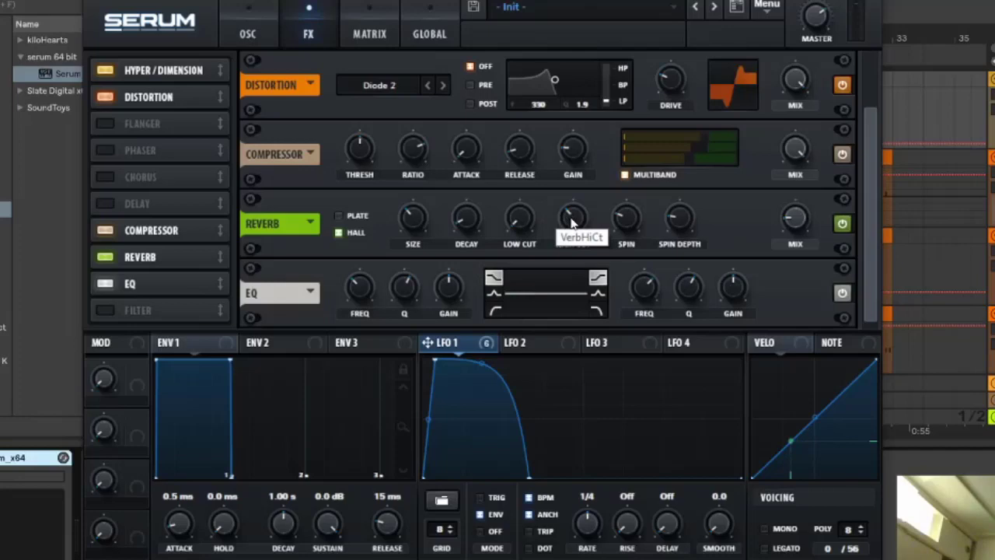
left_click_drag(573, 224, 582, 186)
left_click_drag(625, 219, 627, 259)
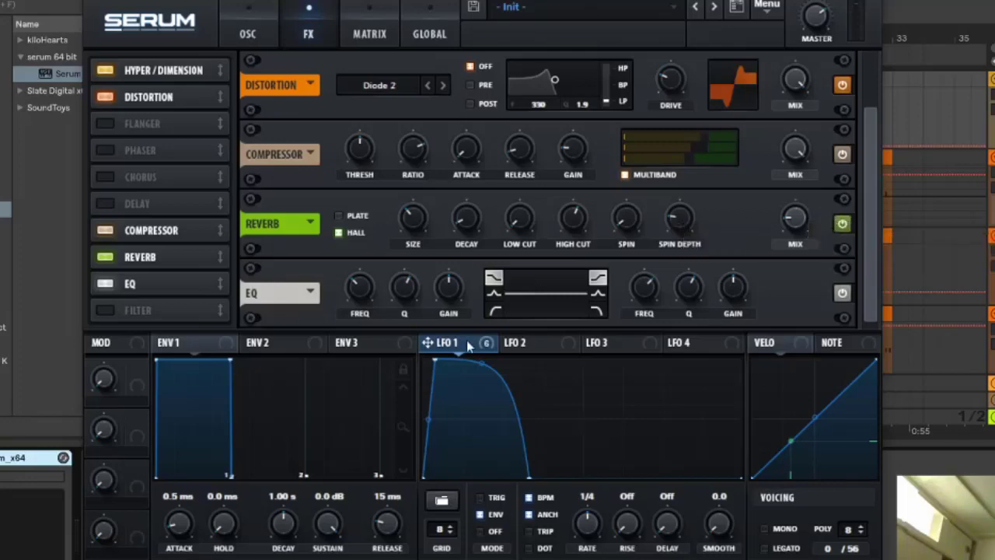
Step: Set the EQ's low band to a high-pass shape and modulate its frequency with LFO 1, adjusting the modulation depth
mouse_move(466, 340)
left_click(495, 311)
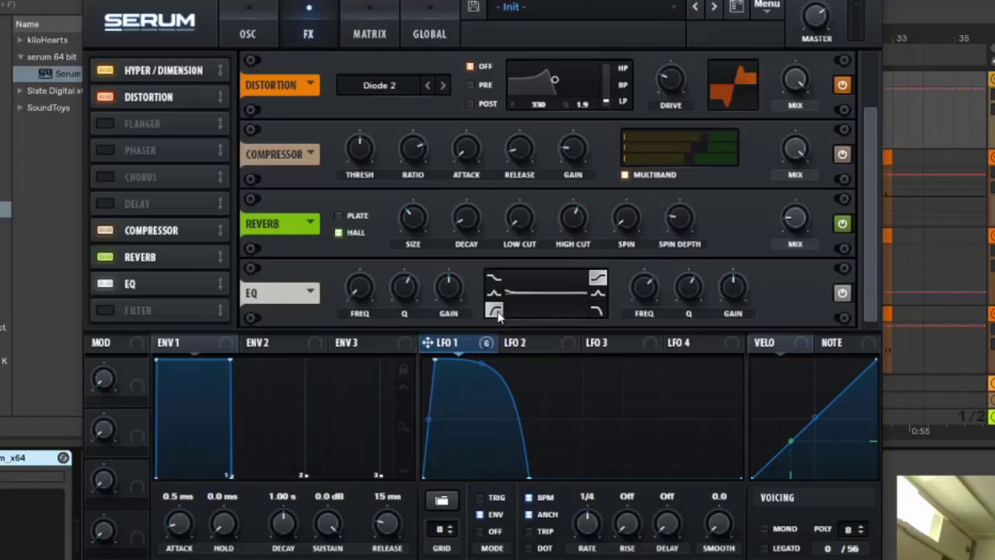
left_click_drag(444, 349, 358, 288)
left_click_drag(345, 271, 346, 334)
Step: Set the EQ's high band to a frequency of 8863 and a gain of 7.2, and lower its Q
double_click(646, 290)
type("8863")
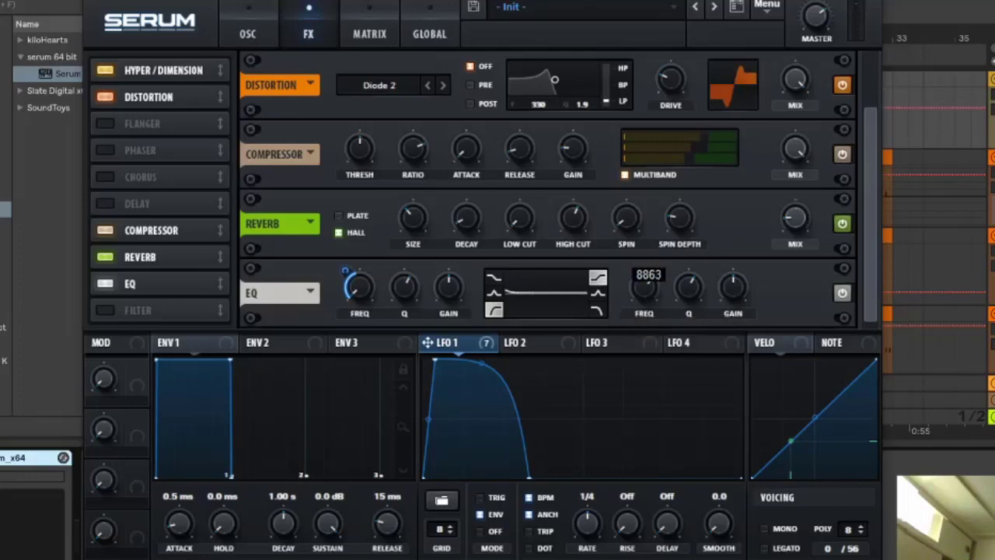
key("Return")
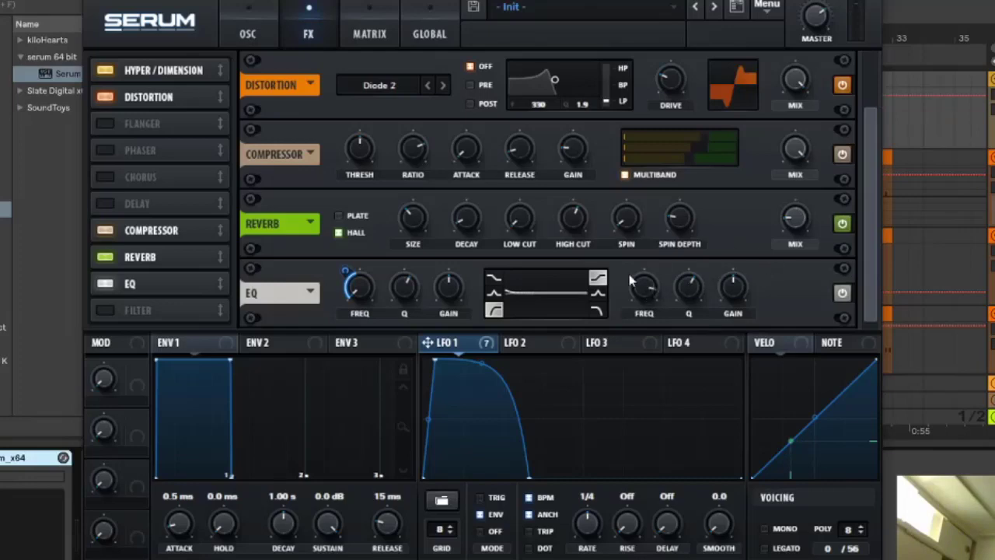
mouse_move(693, 290)
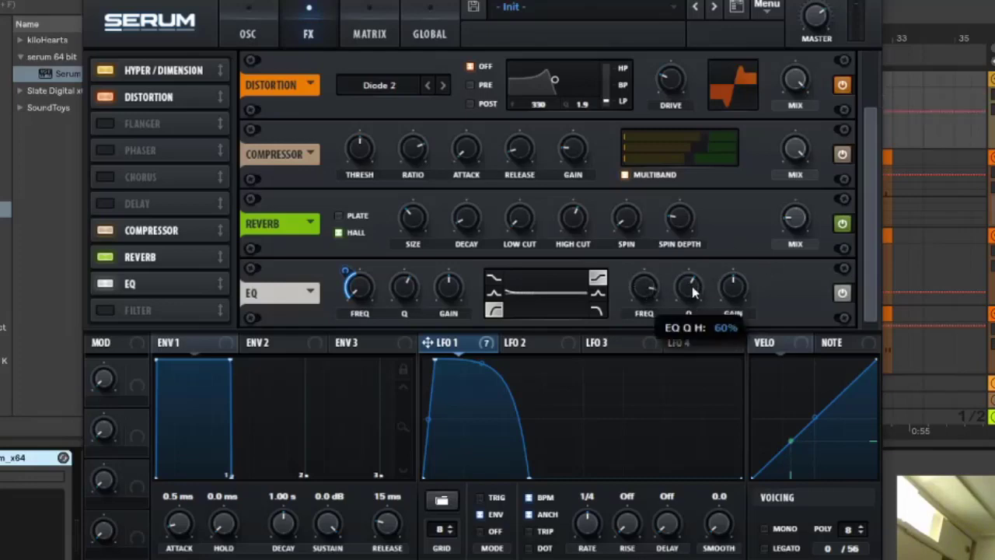
left_click_drag(693, 291, 690, 343)
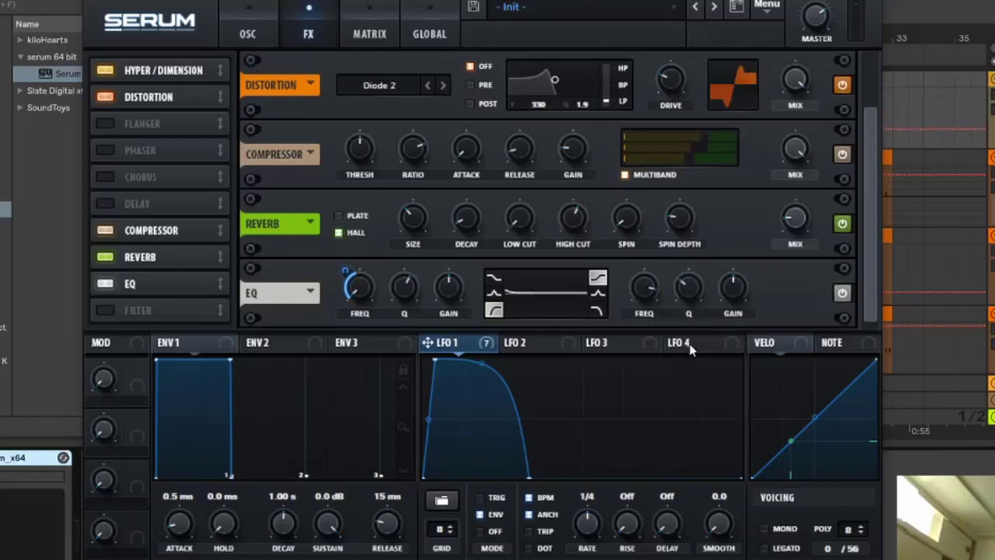
double_click(736, 291)
type("7.2")
key("Return")
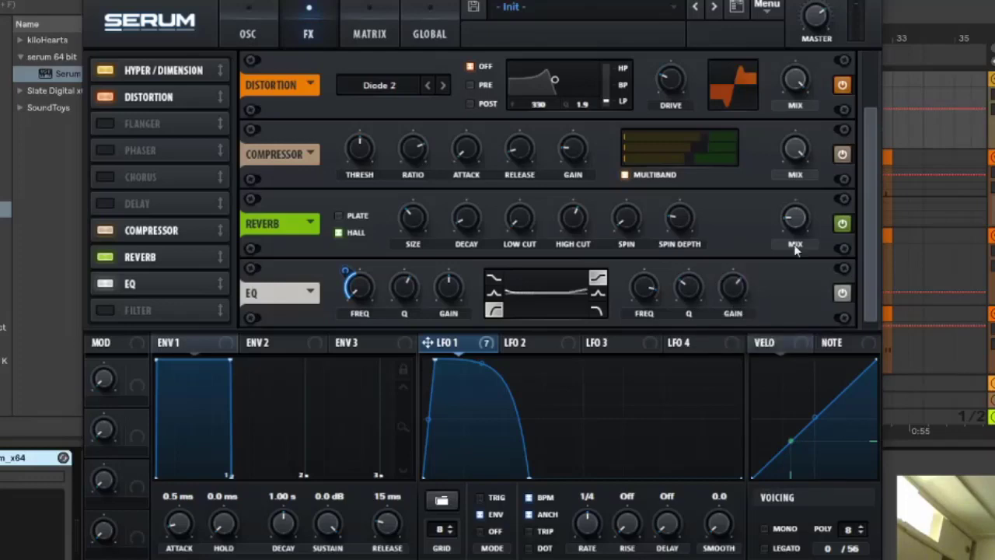
Step: Turn on the Filter effect and set its type to Reverb from the Misc category
left_click(105, 312)
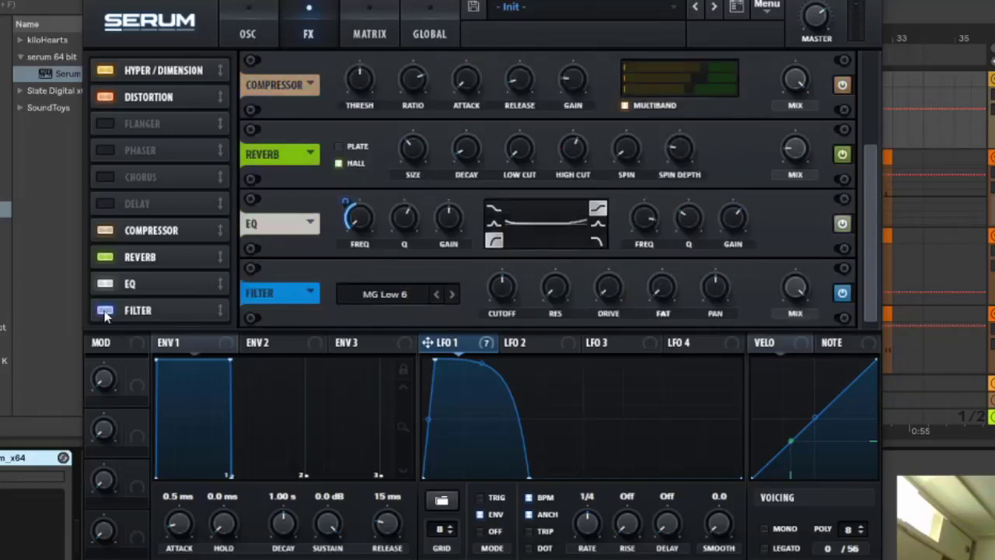
left_click(360, 293)
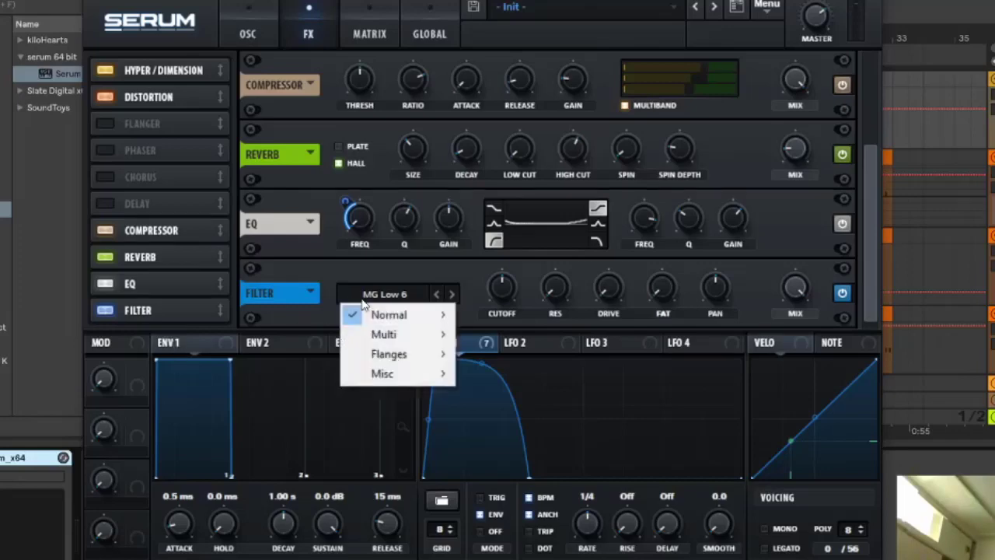
mouse_move(410, 385)
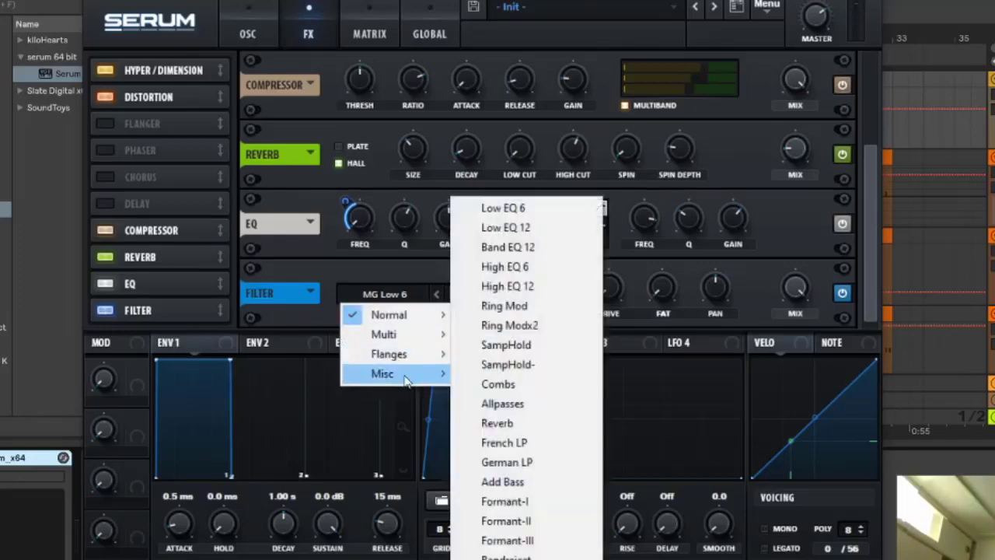
left_click(512, 423)
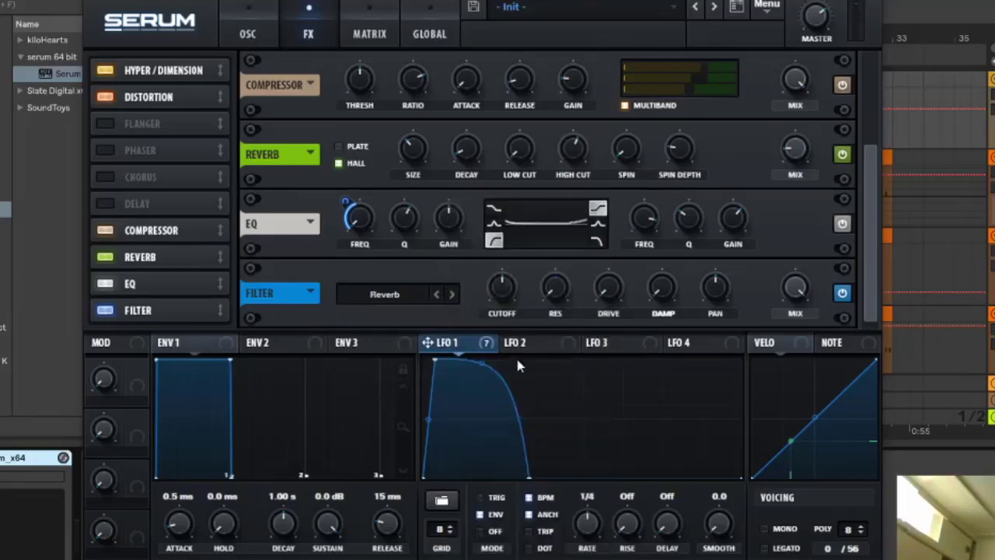
Step: Set the FX filter's cutoff to 31 and modulate it with LFO 1 at a reduced depth
double_click(506, 293)
type("31")
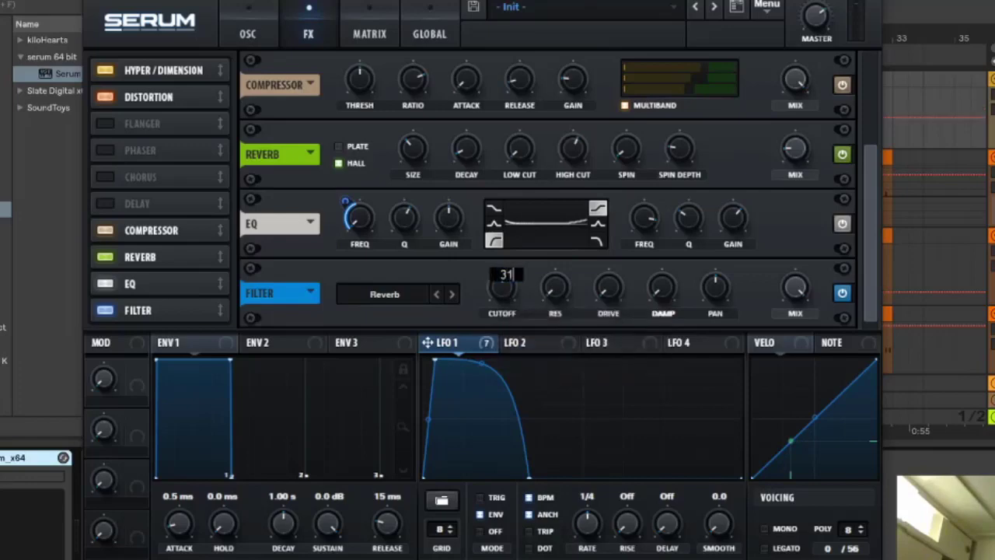
key("Return")
left_click_drag(465, 350, 498, 288)
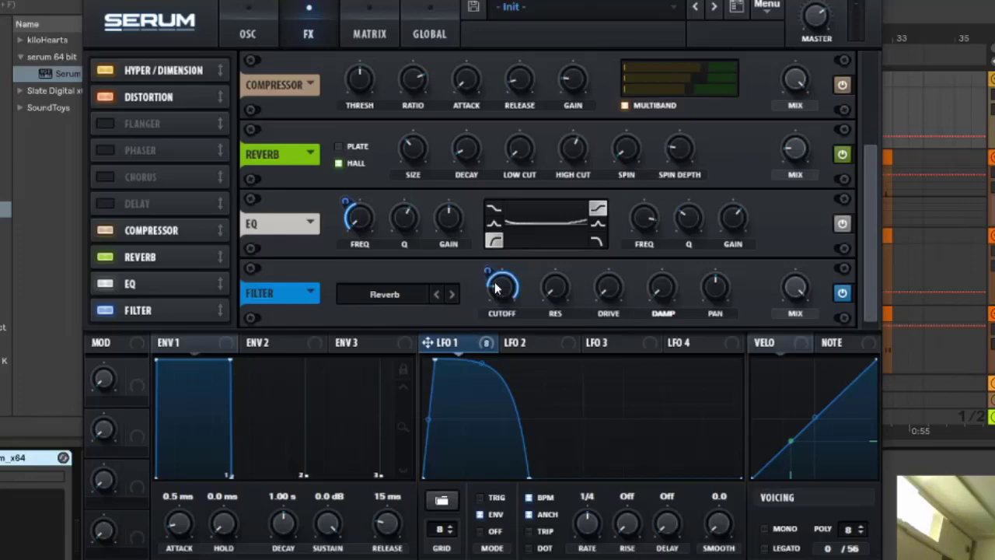
mouse_move(488, 342)
scroll(549, 292, "up", 3)
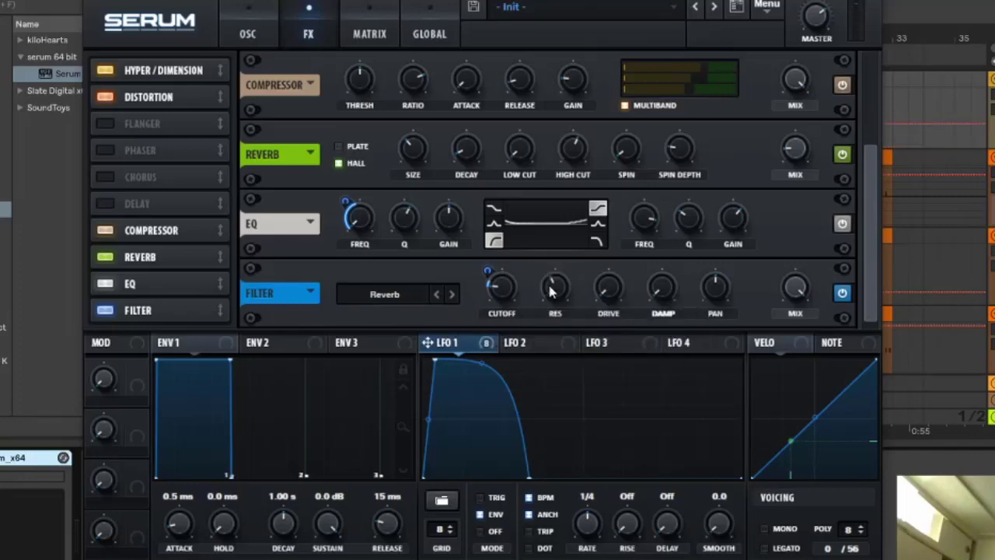
Step: Modulate the FX filter's resonance with LFO 1 at a small depth and raise the filter's drive
left_click_drag(484, 346, 551, 291)
left_click_drag(538, 272, 541, 326)
left_click_drag(606, 292, 606, 292)
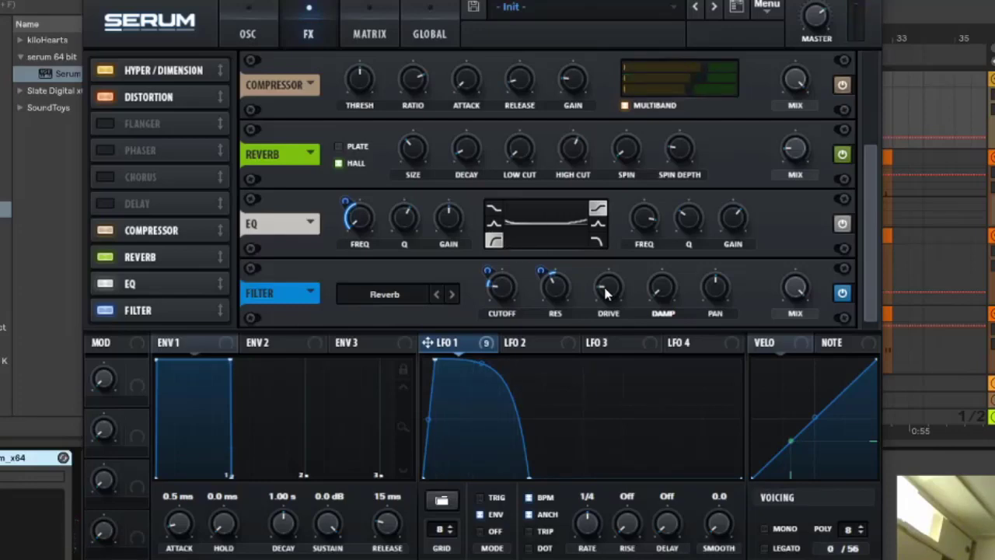
Step: Shape LFO 2 as a near-instant rise to about two-thirds height with a concave decay, and set its mode to ENV
left_click(542, 346)
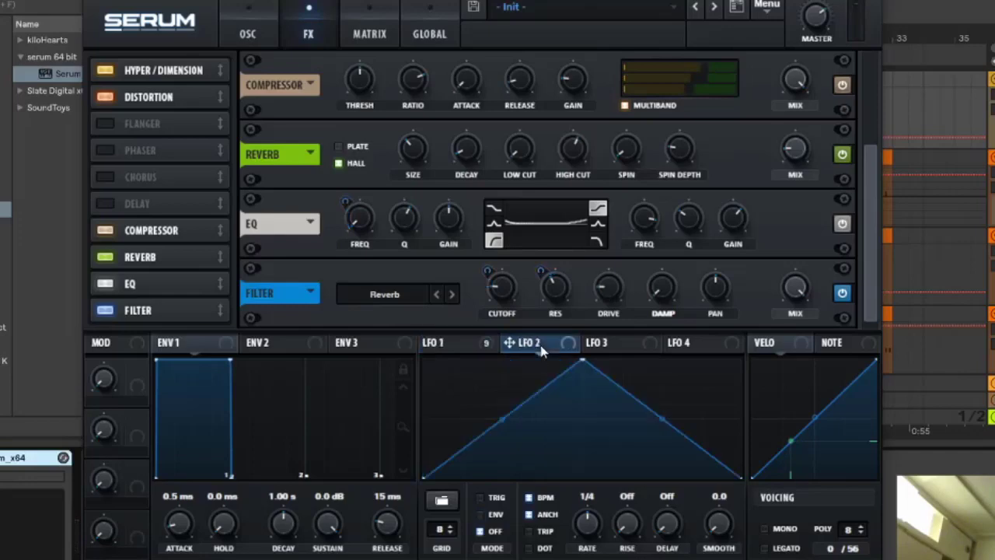
left_click(462, 343)
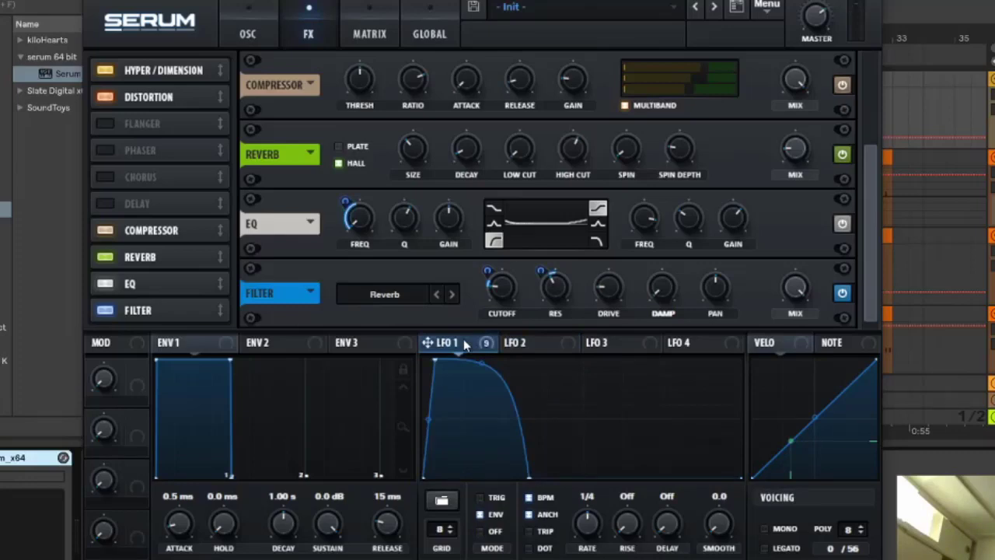
left_click(535, 344)
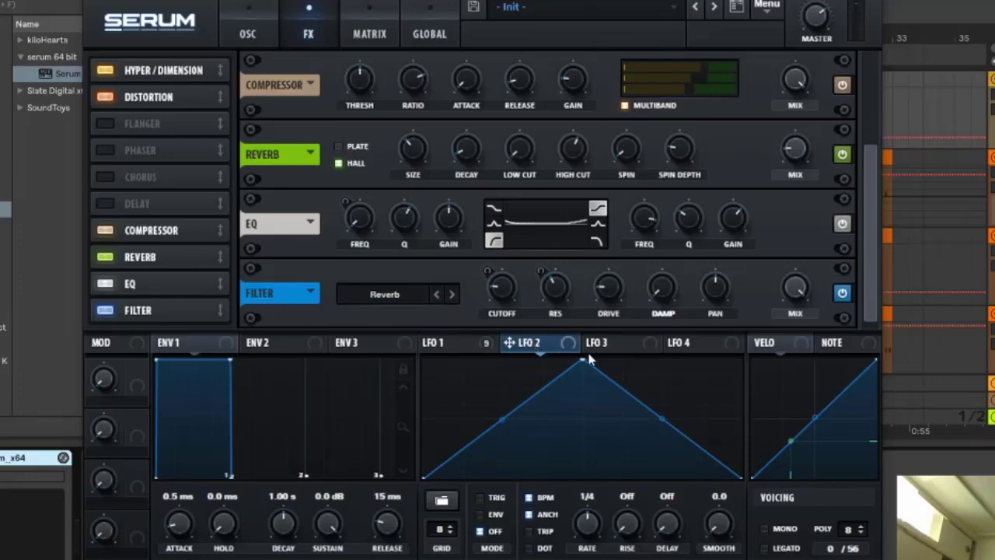
left_click_drag(585, 364, 438, 404)
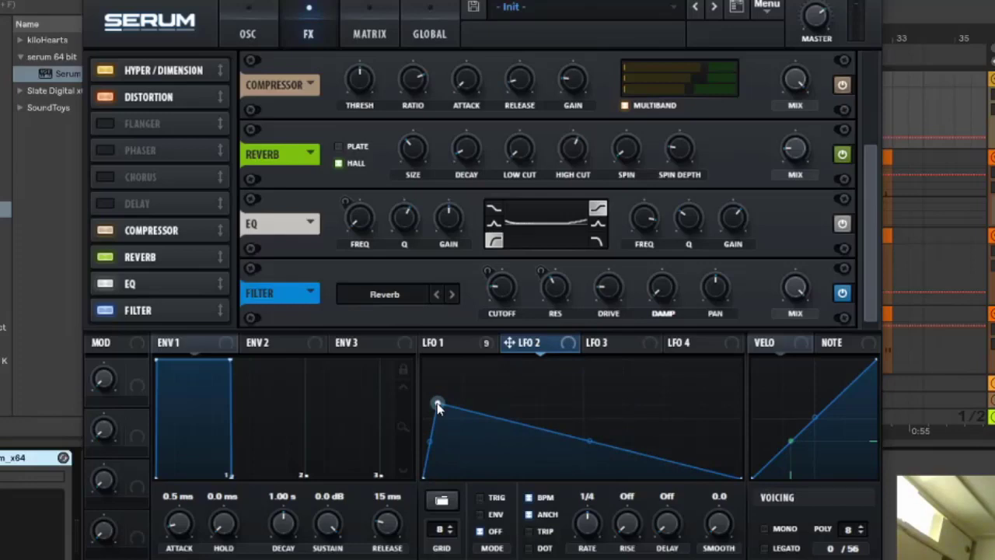
left_click_drag(438, 405, 432, 399)
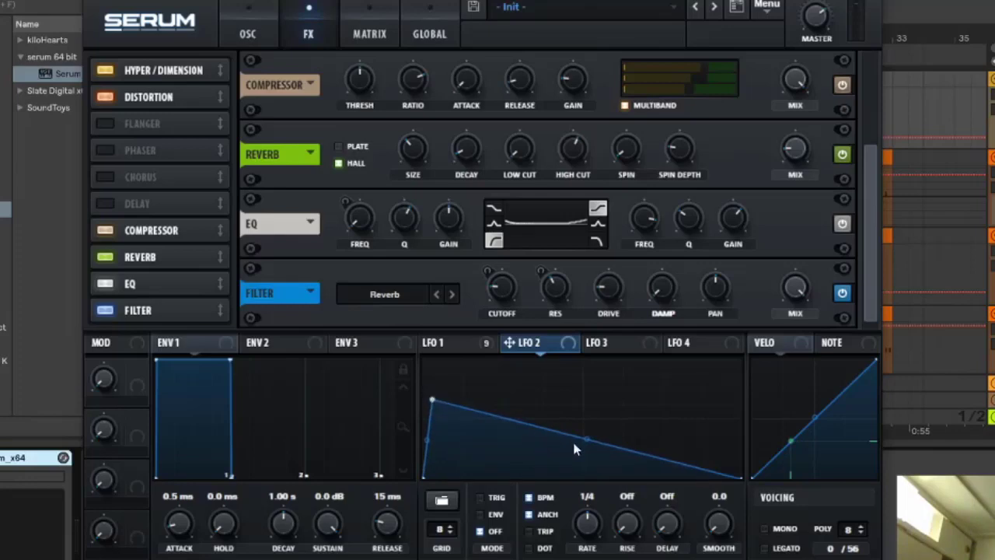
left_click_drag(587, 447, 586, 460)
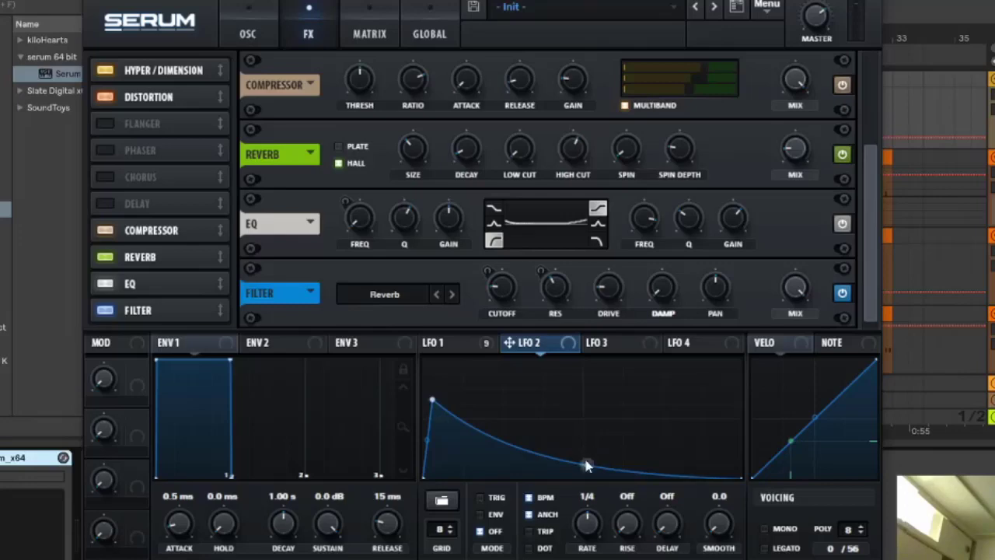
left_click(480, 515)
Step: Add a modulation matrix row with LFO 2 as source and Mast.Tun as destination
left_click(374, 16)
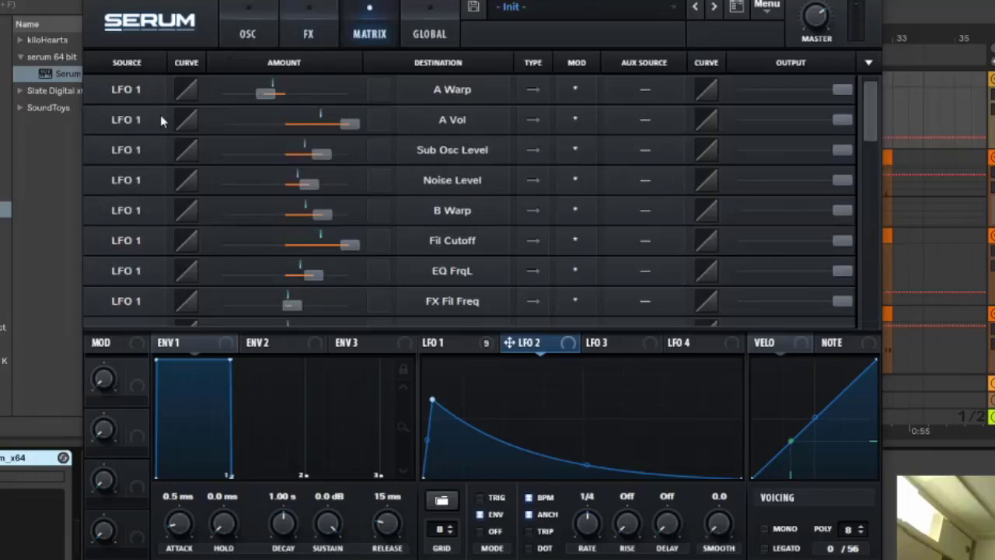
left_click_drag(874, 113, 876, 159)
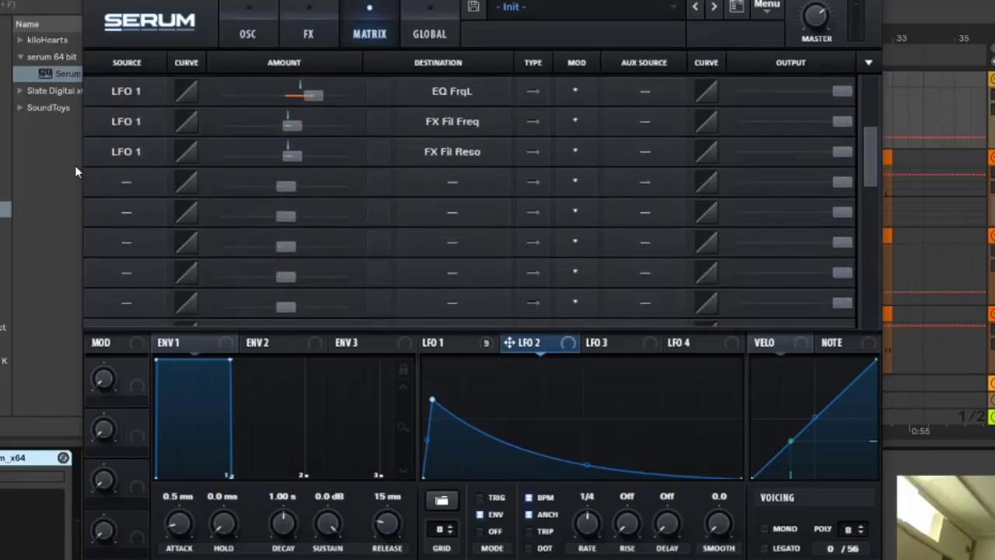
left_click(119, 185)
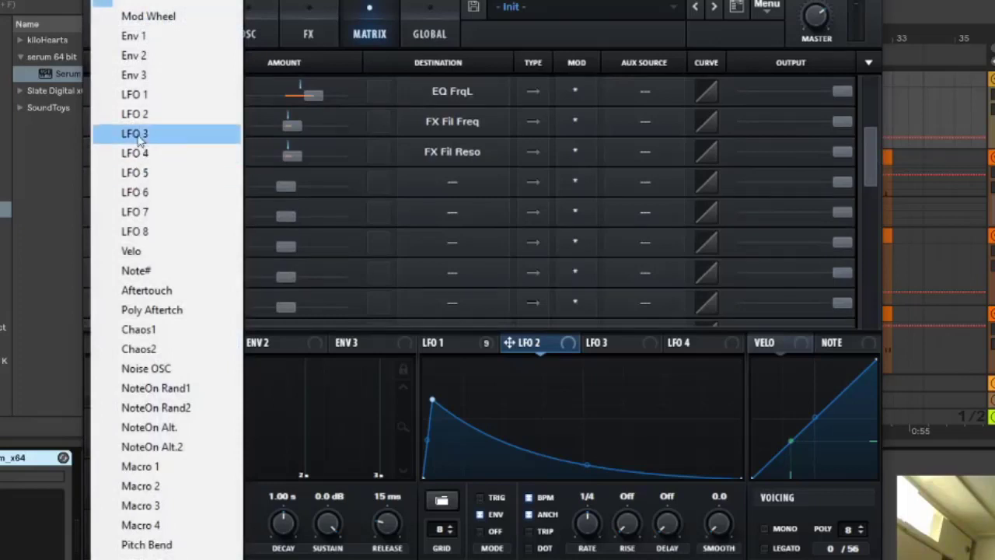
left_click(124, 114)
left_click(451, 187)
mouse_move(486, 351)
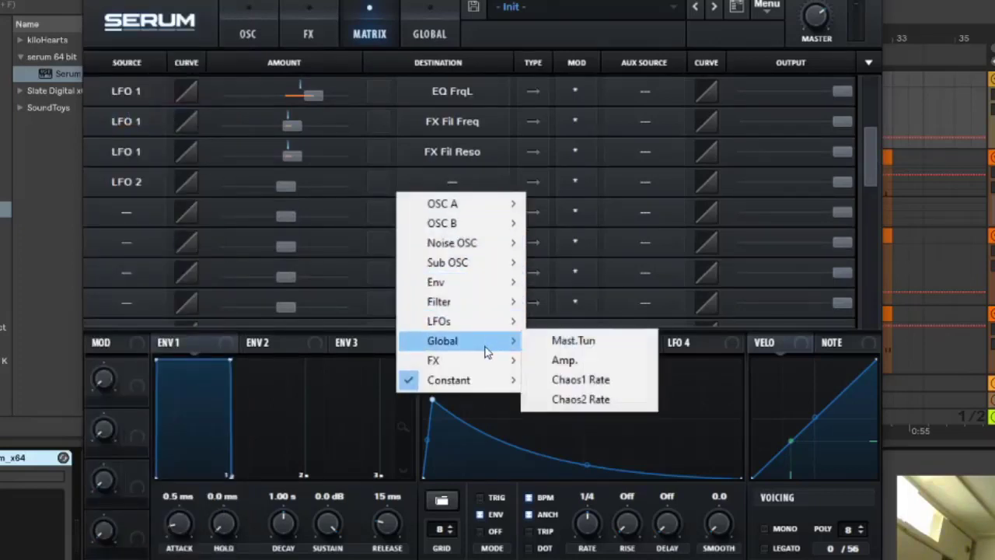
left_click(554, 341)
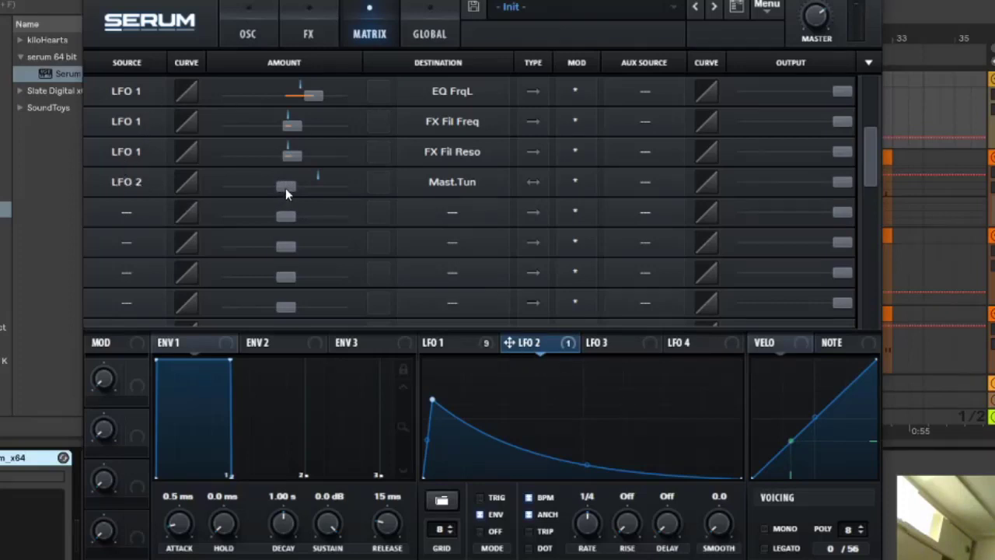
Step: Set the amount of the LFO 2 to Mast.Tun modulation to 28
mouse_move(285, 188)
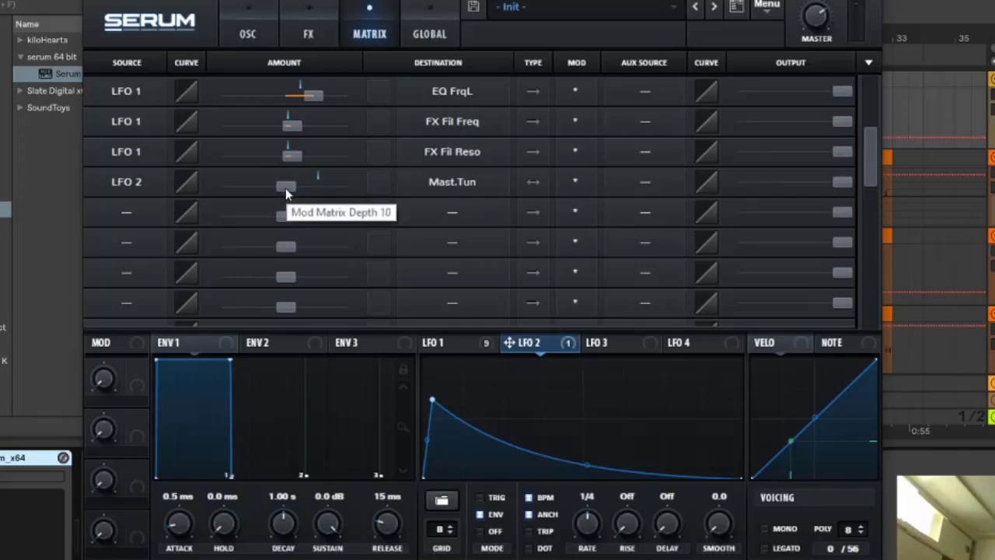
double_click(286, 188)
type("25")
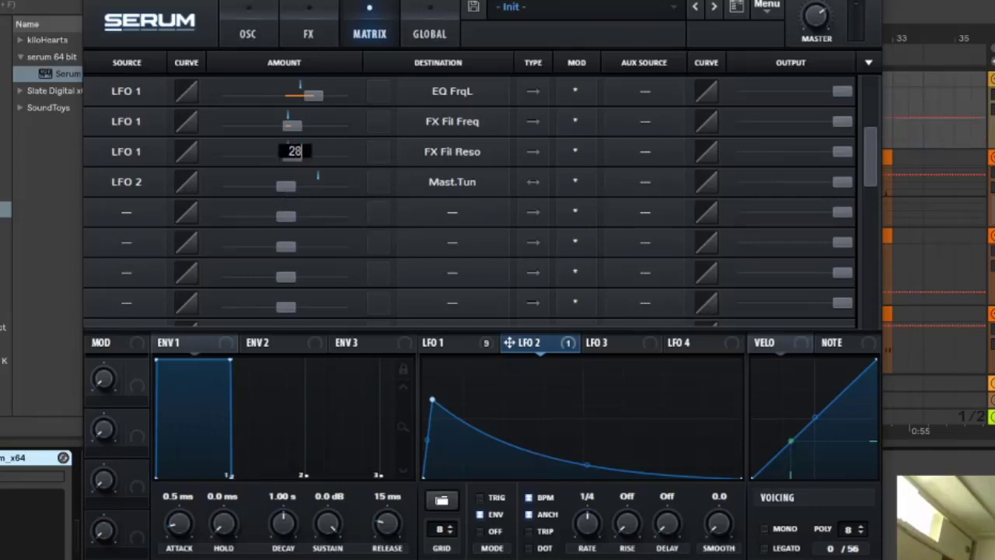
key("Return")
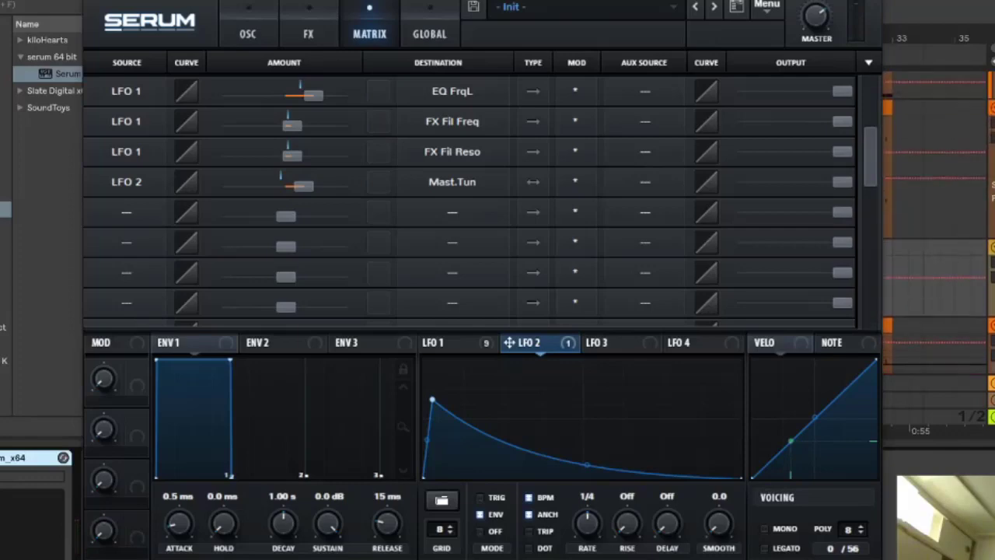
Step: Check the effects and matrix of the finished Serum patch, and make the new patch's LFO 2 to Mast.Tun modulation unidirectional
key("ctrl+alt+p")
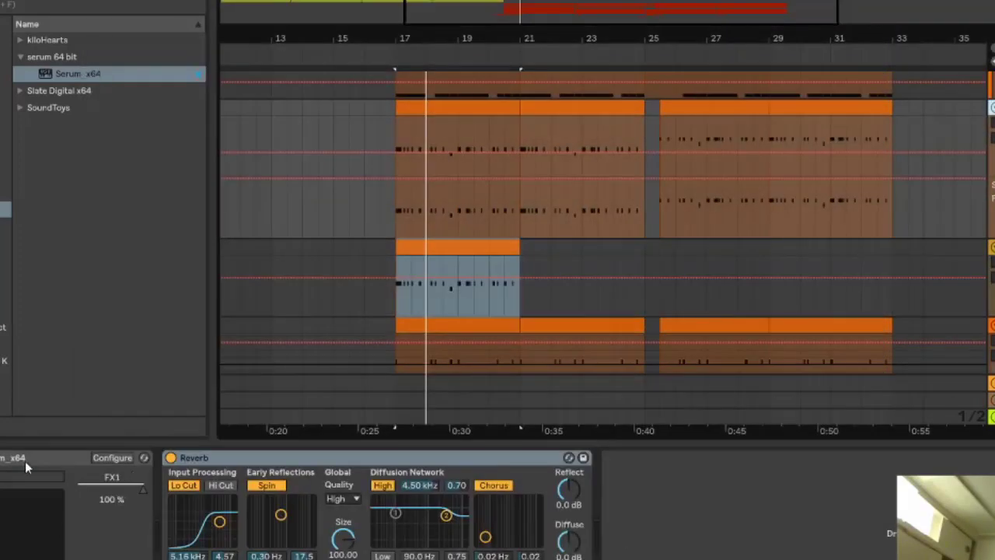
key("ctrl+alt+p")
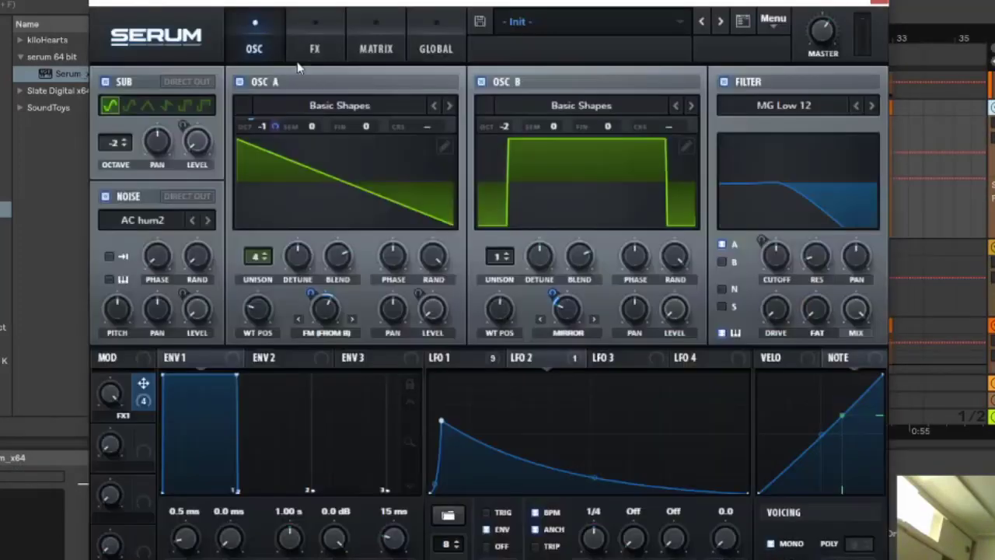
left_click(313, 49)
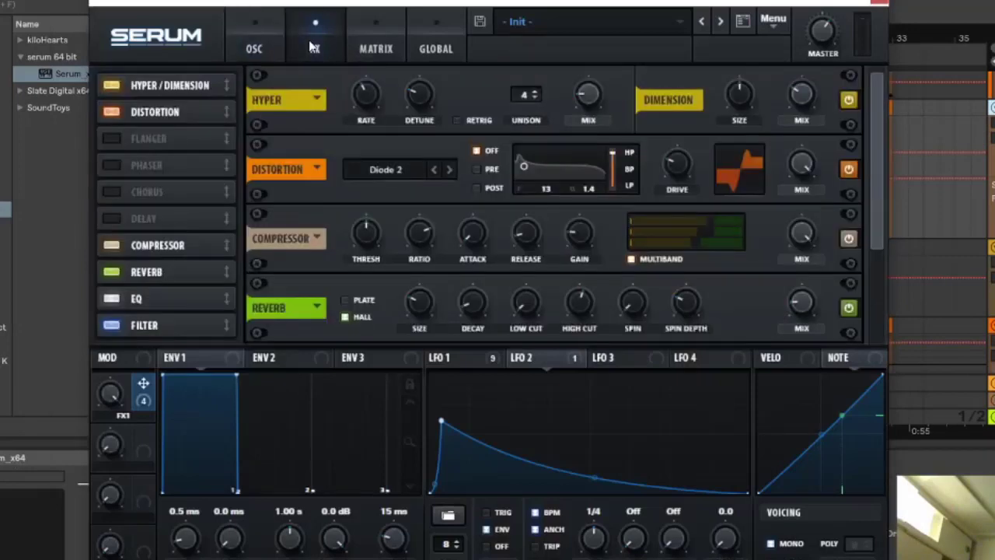
left_click(386, 29)
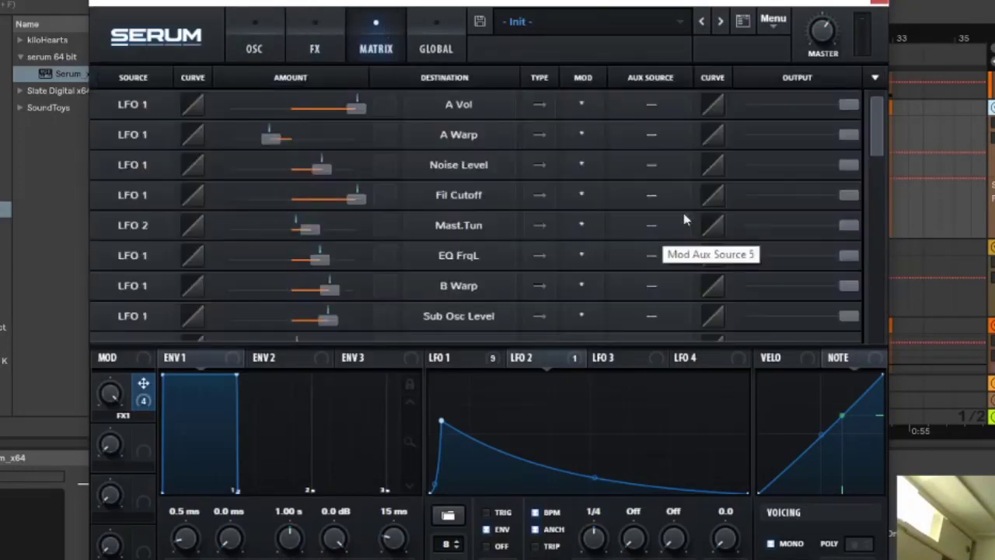
left_click(877, 4)
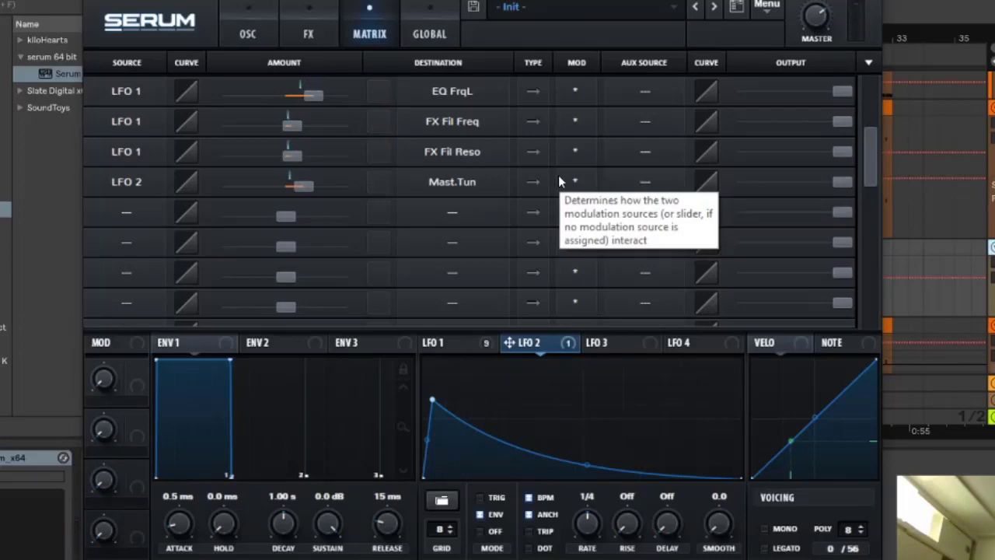
Step: Name the first macro FX1 and turn its knob up fully
left_click(225, 32)
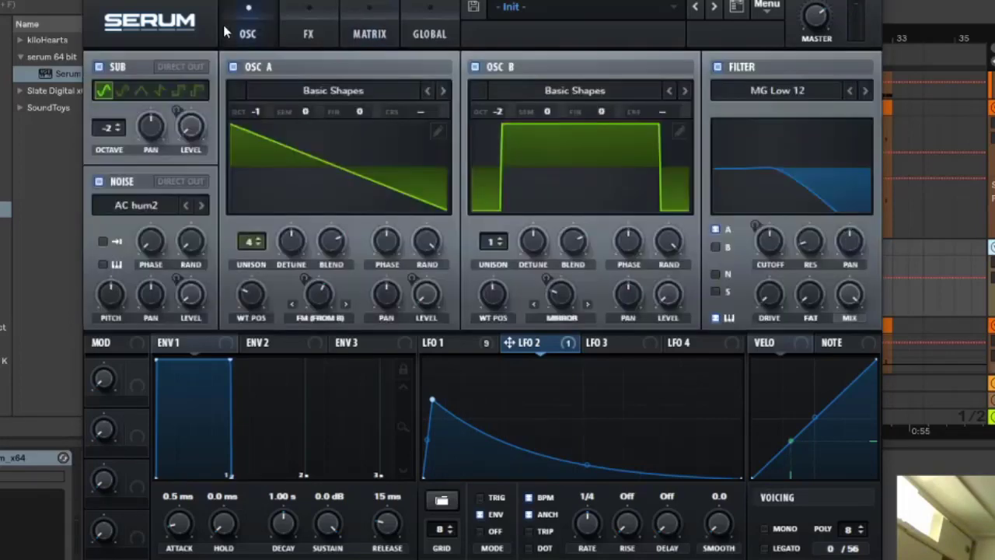
double_click(117, 403)
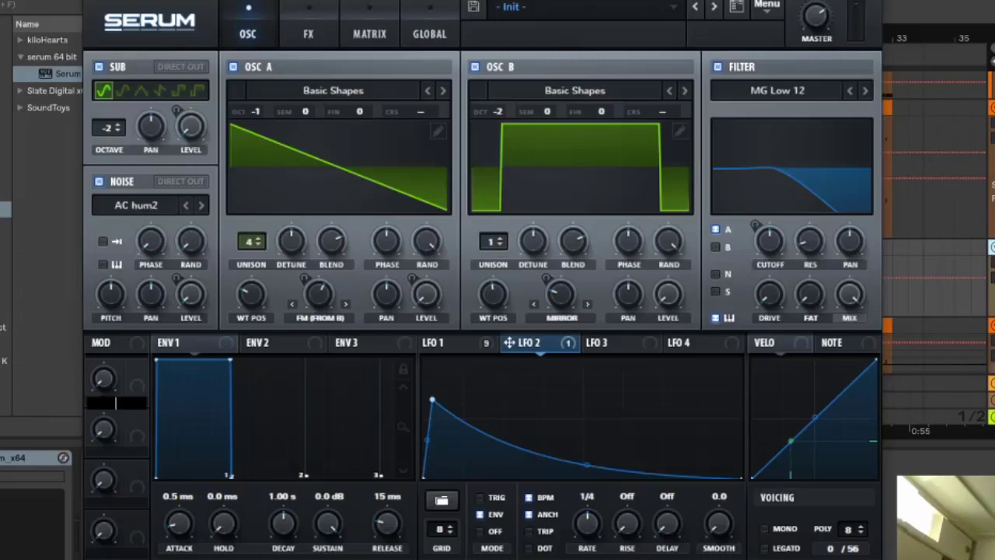
type("FX1")
key("Return")
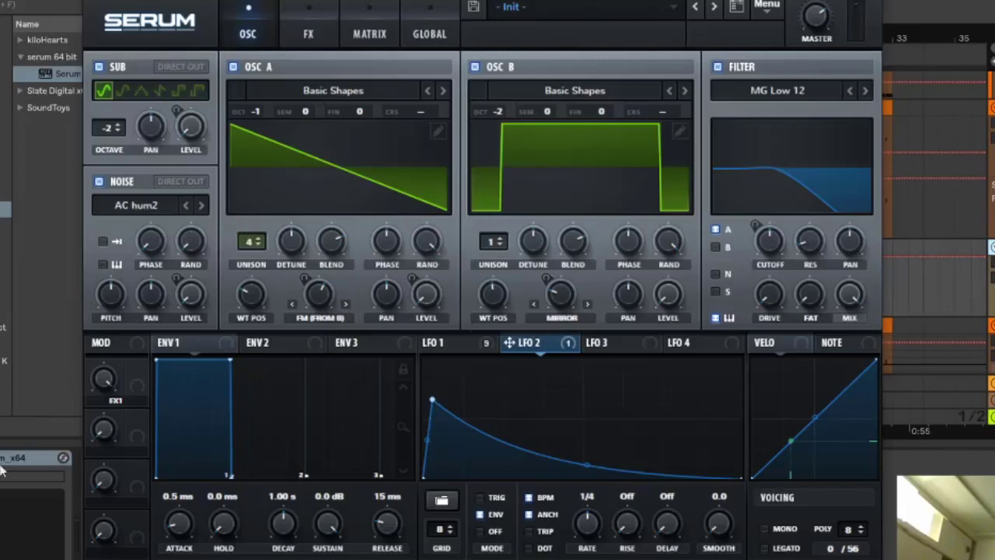
Step: Assign the FX1 macro to OSC B's Mirror amount, OSC A's FM amount and OSC A's octave, lowering the octave modulation depth
left_click_drag(136, 369, 552, 293)
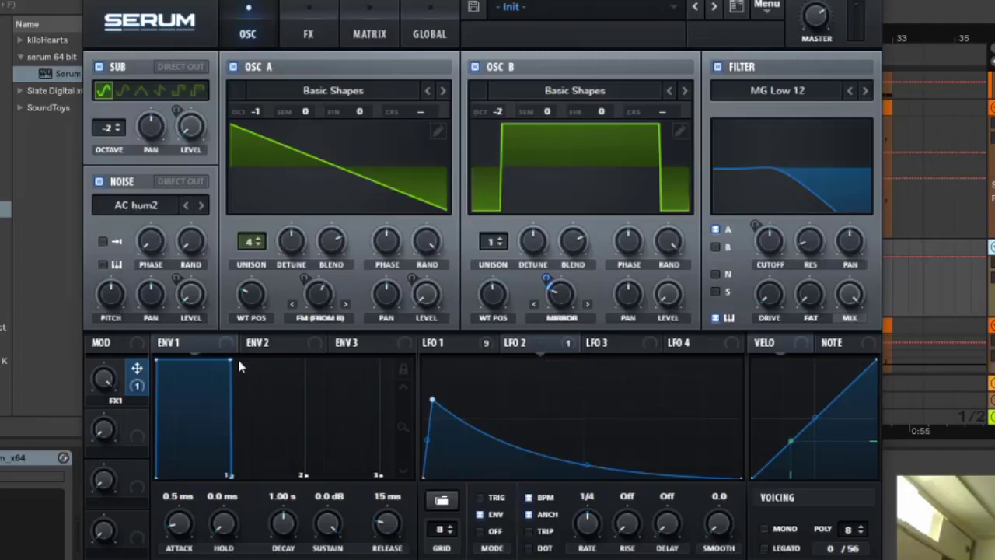
left_click_drag(141, 371, 320, 346)
left_click_drag(268, 111, 273, 193)
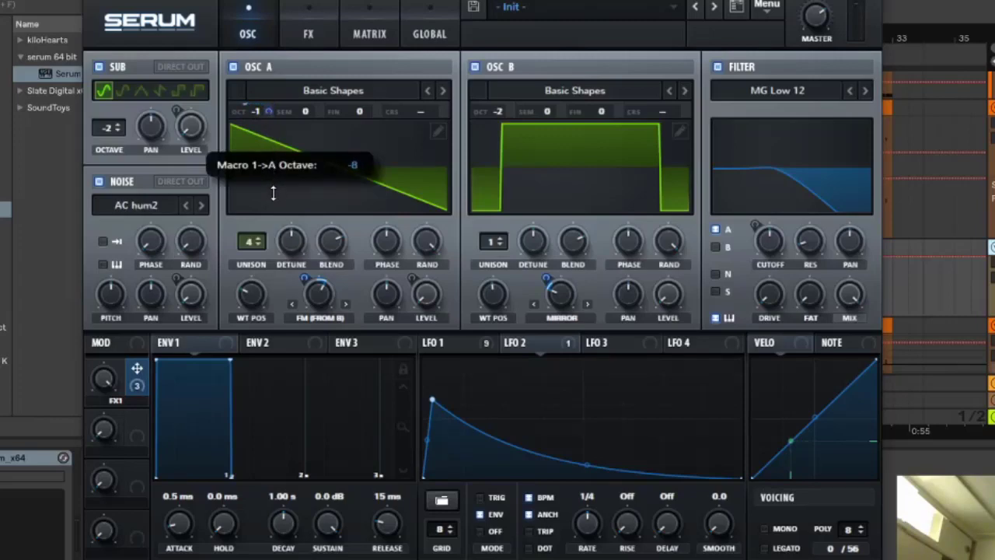
left_click_drag(273, 193, 274, 200)
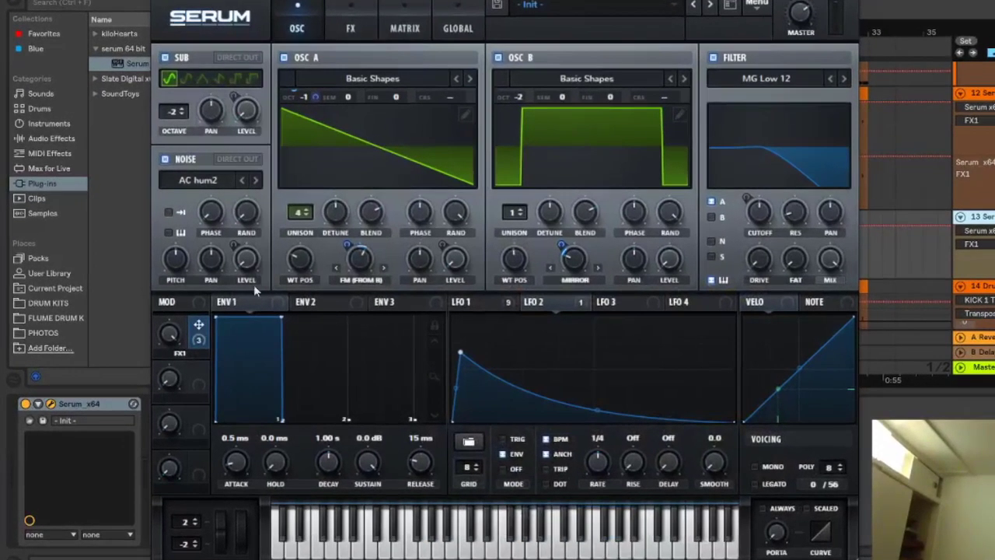
Step: Assign the FX1 macro to LFO 1's rate and adjust the modulation depth
left_click_drag(199, 327, 429, 389)
left_click(468, 302)
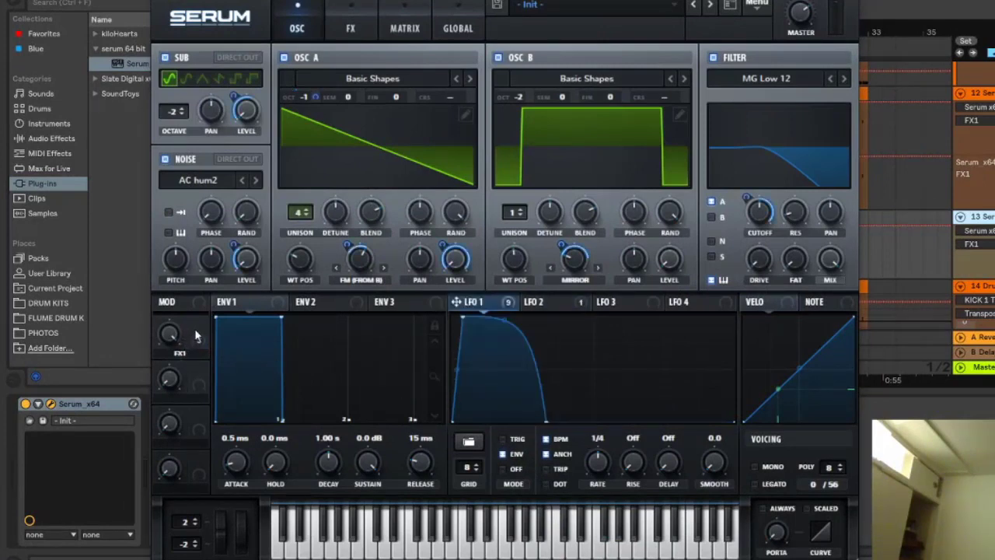
left_click_drag(199, 327, 582, 466)
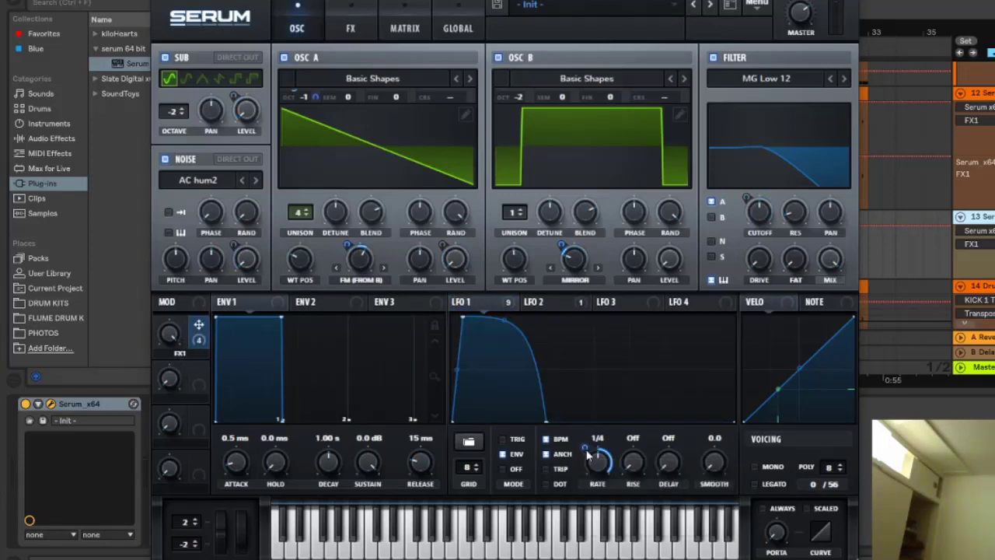
left_click_drag(585, 449, 564, 531)
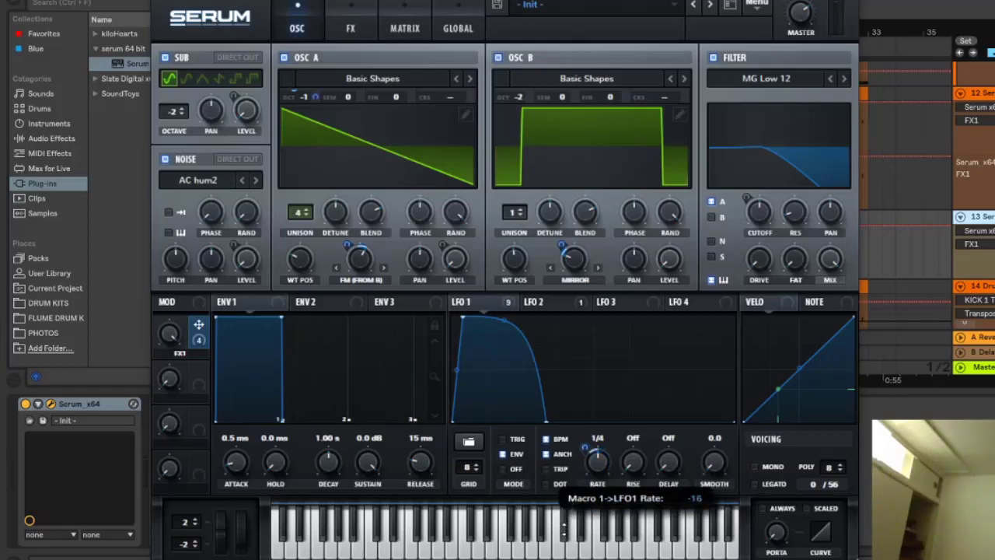
left_click_drag(586, 469, 588, 448)
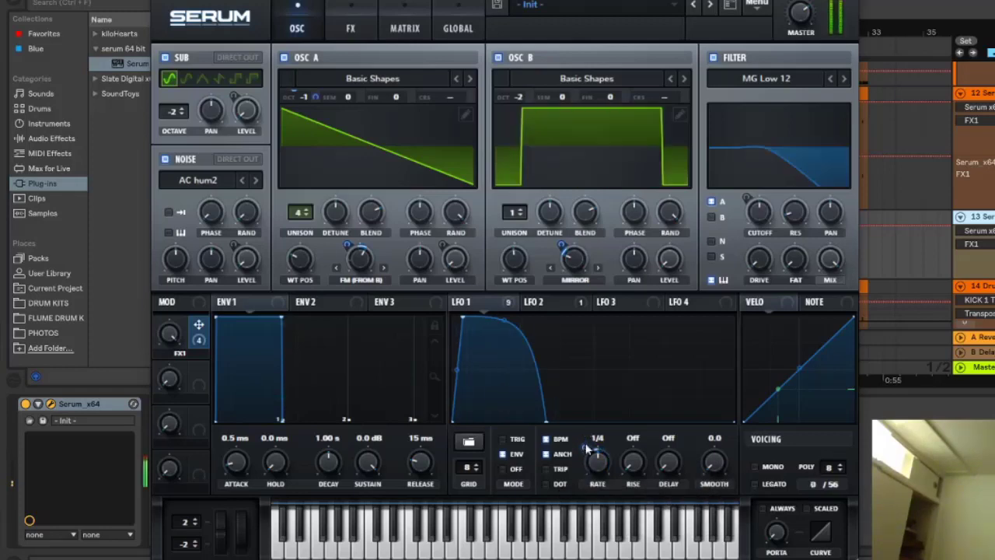